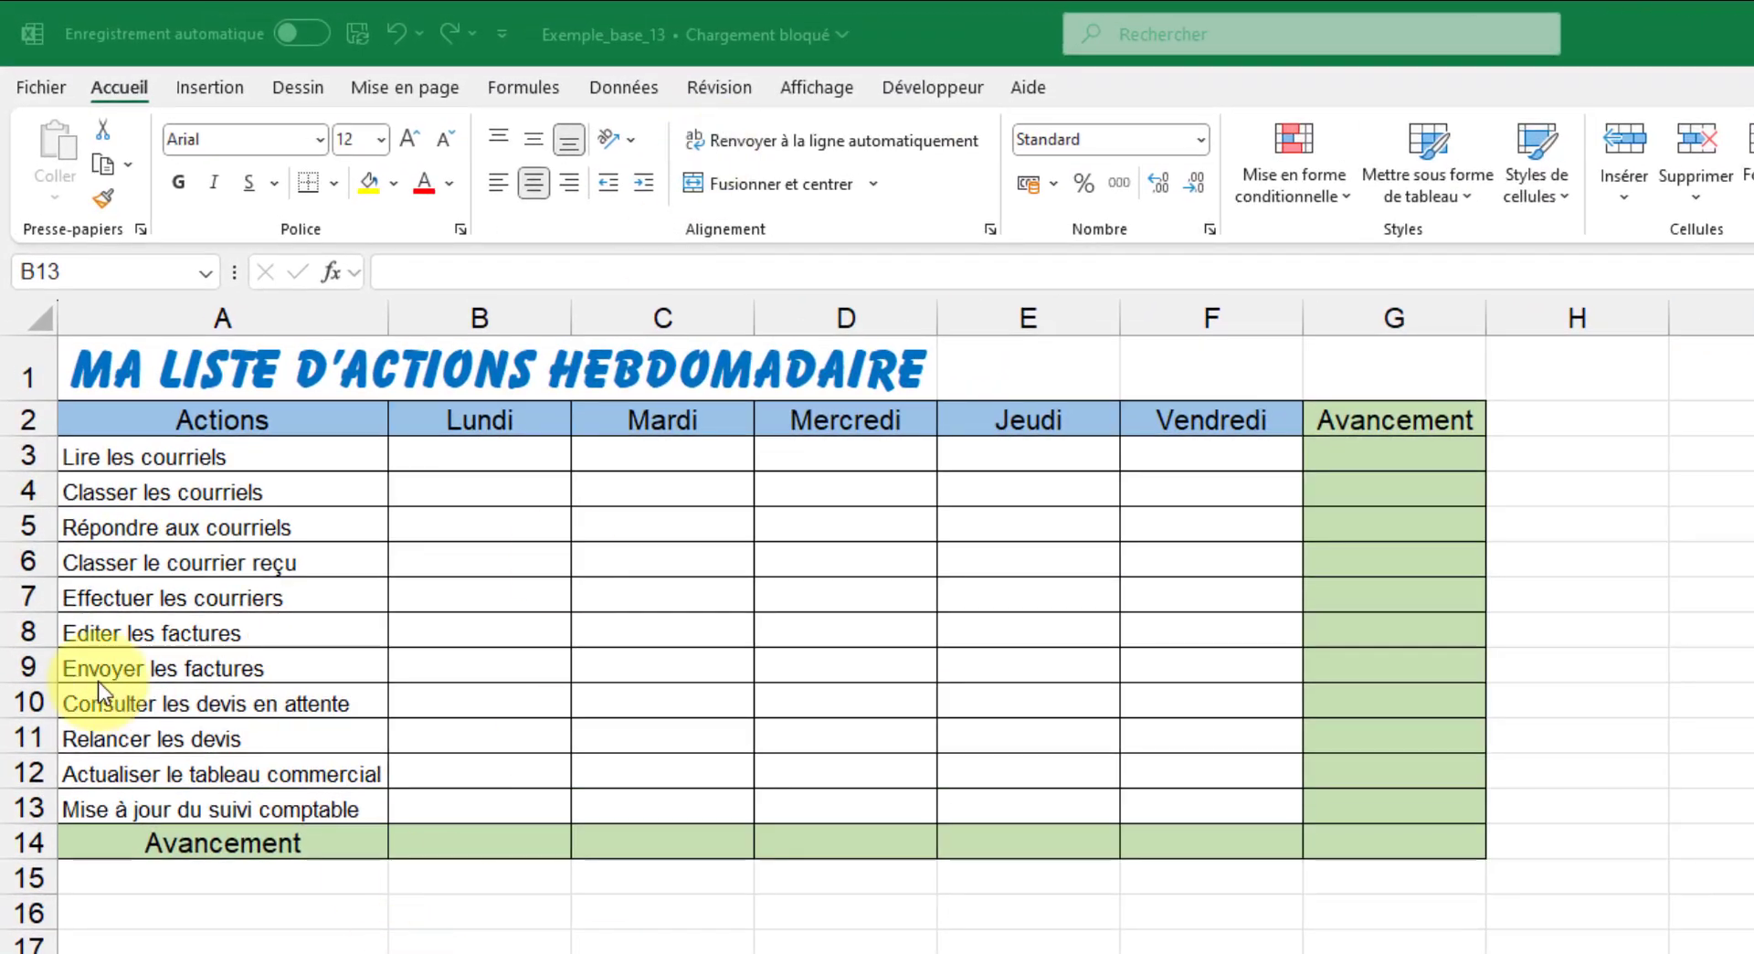
Insert checkboxes in every weekday cell of the action table, range B3:F13.
{"action": "left_click", "coordinate": [521, 458]}
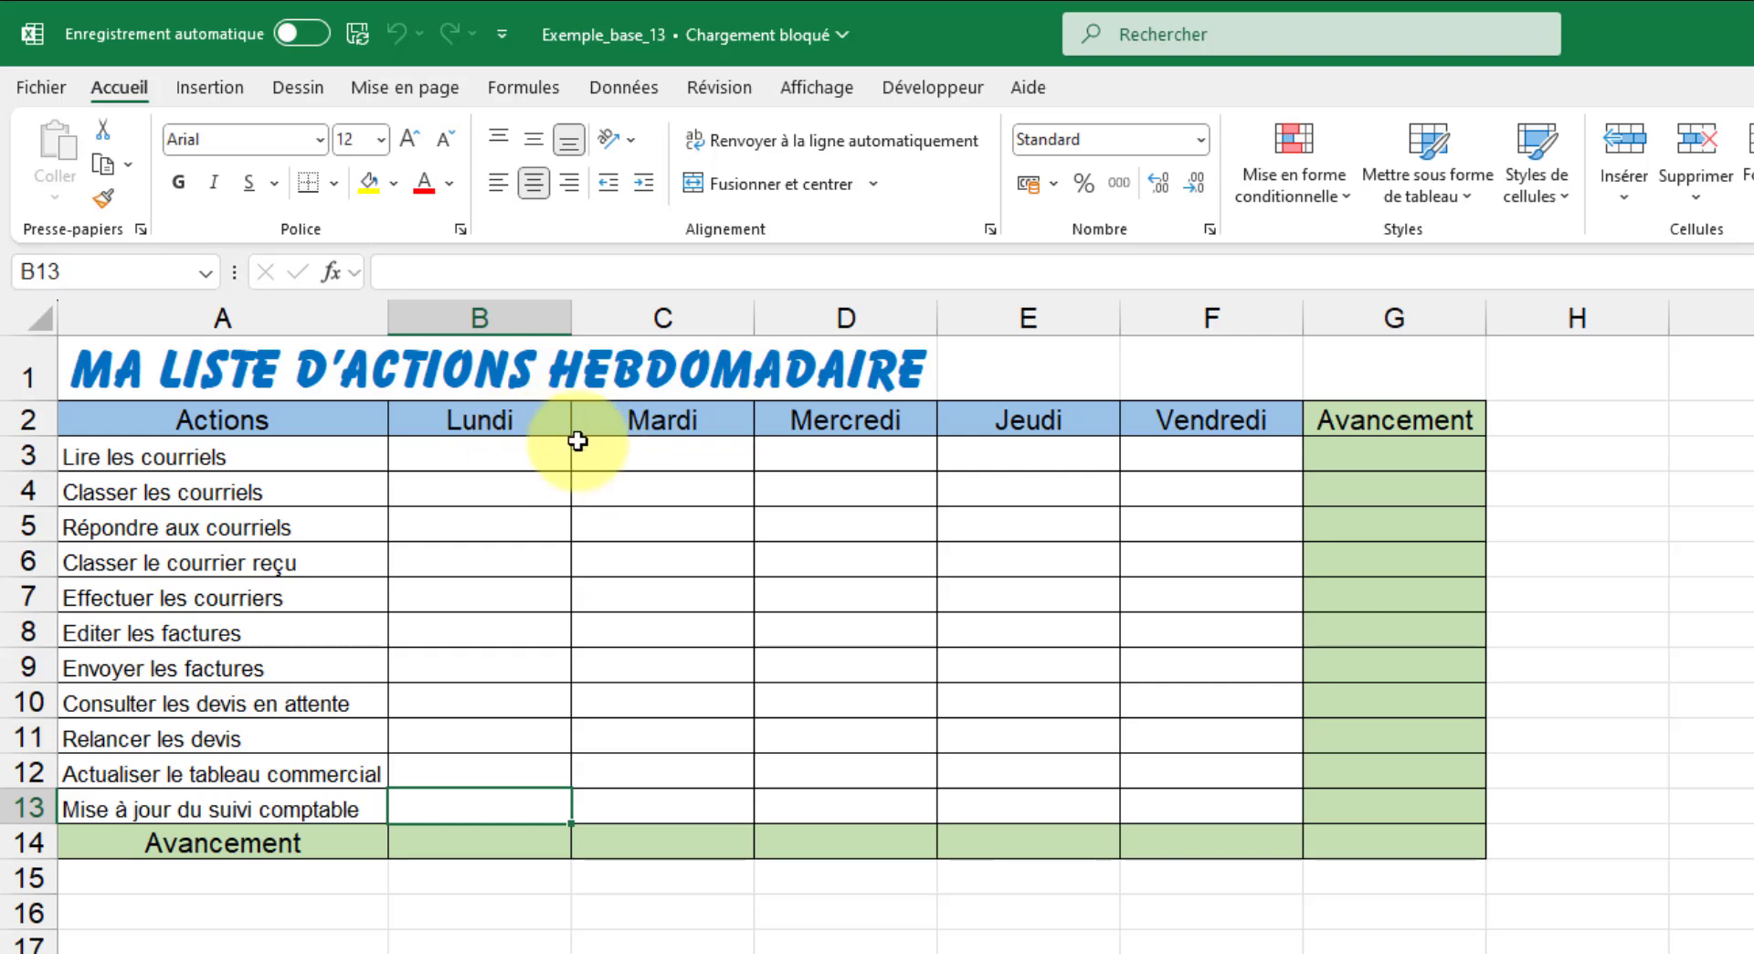
{"action": "left_click_drag", "start_coordinate": [491, 457], "coordinate": [1238, 808]}
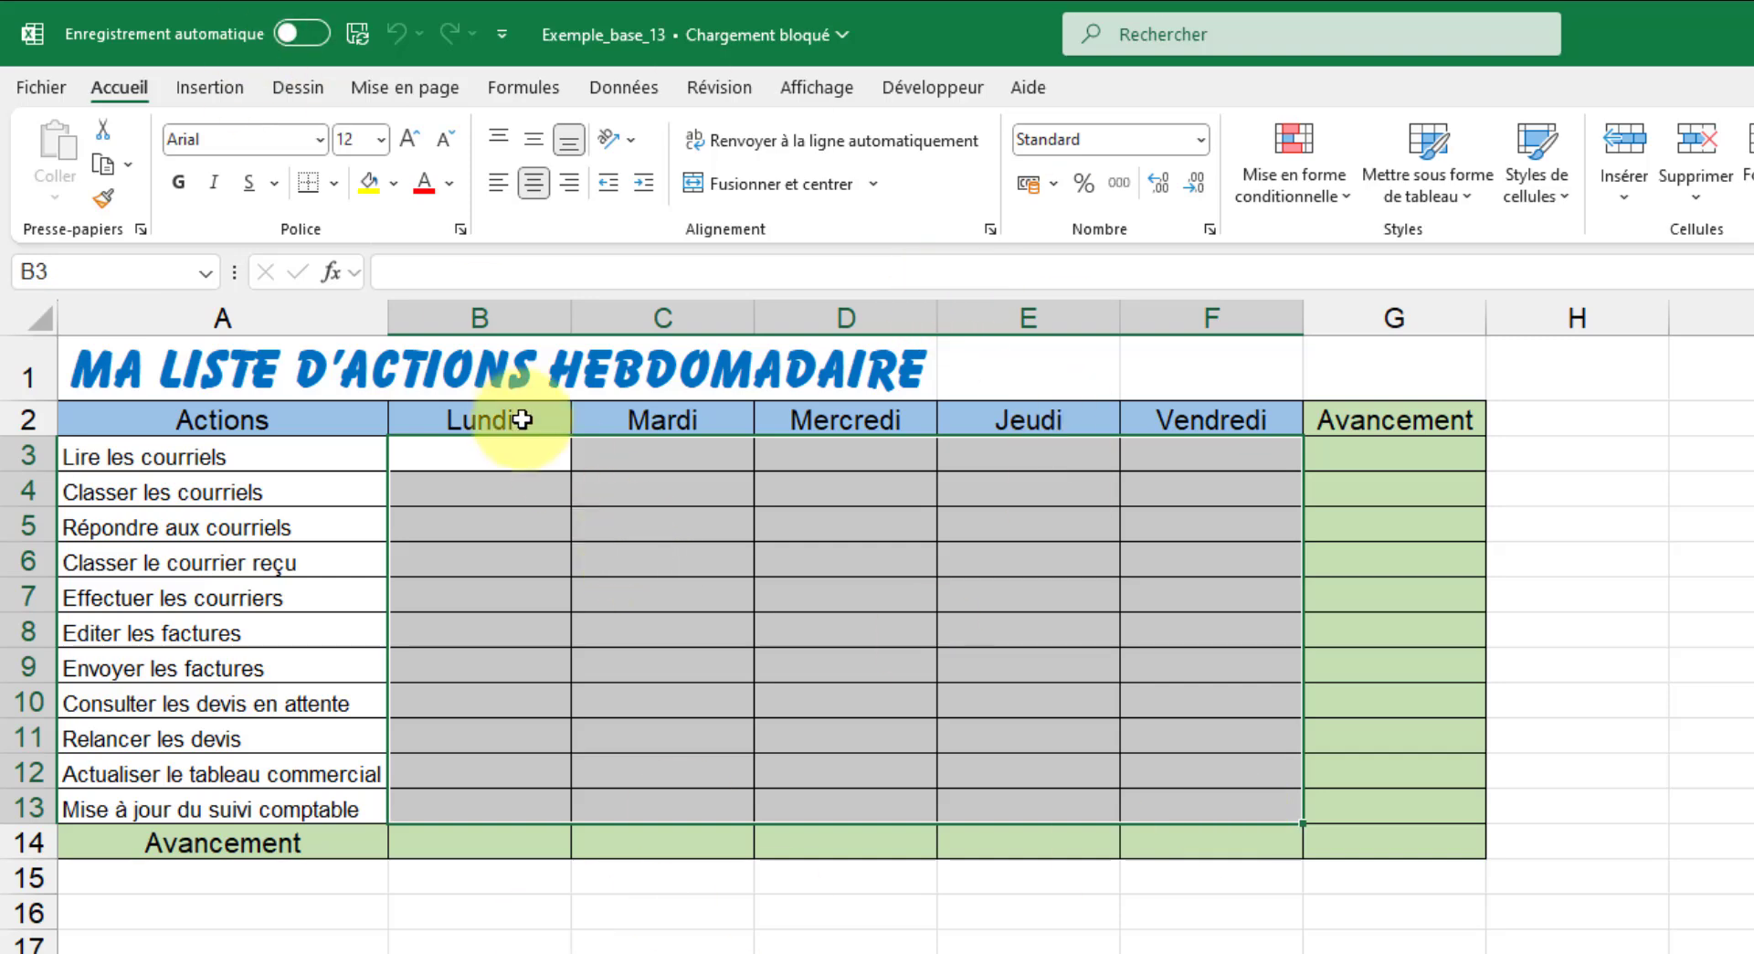
{"action": "left_click", "coordinate": [233, 88]}
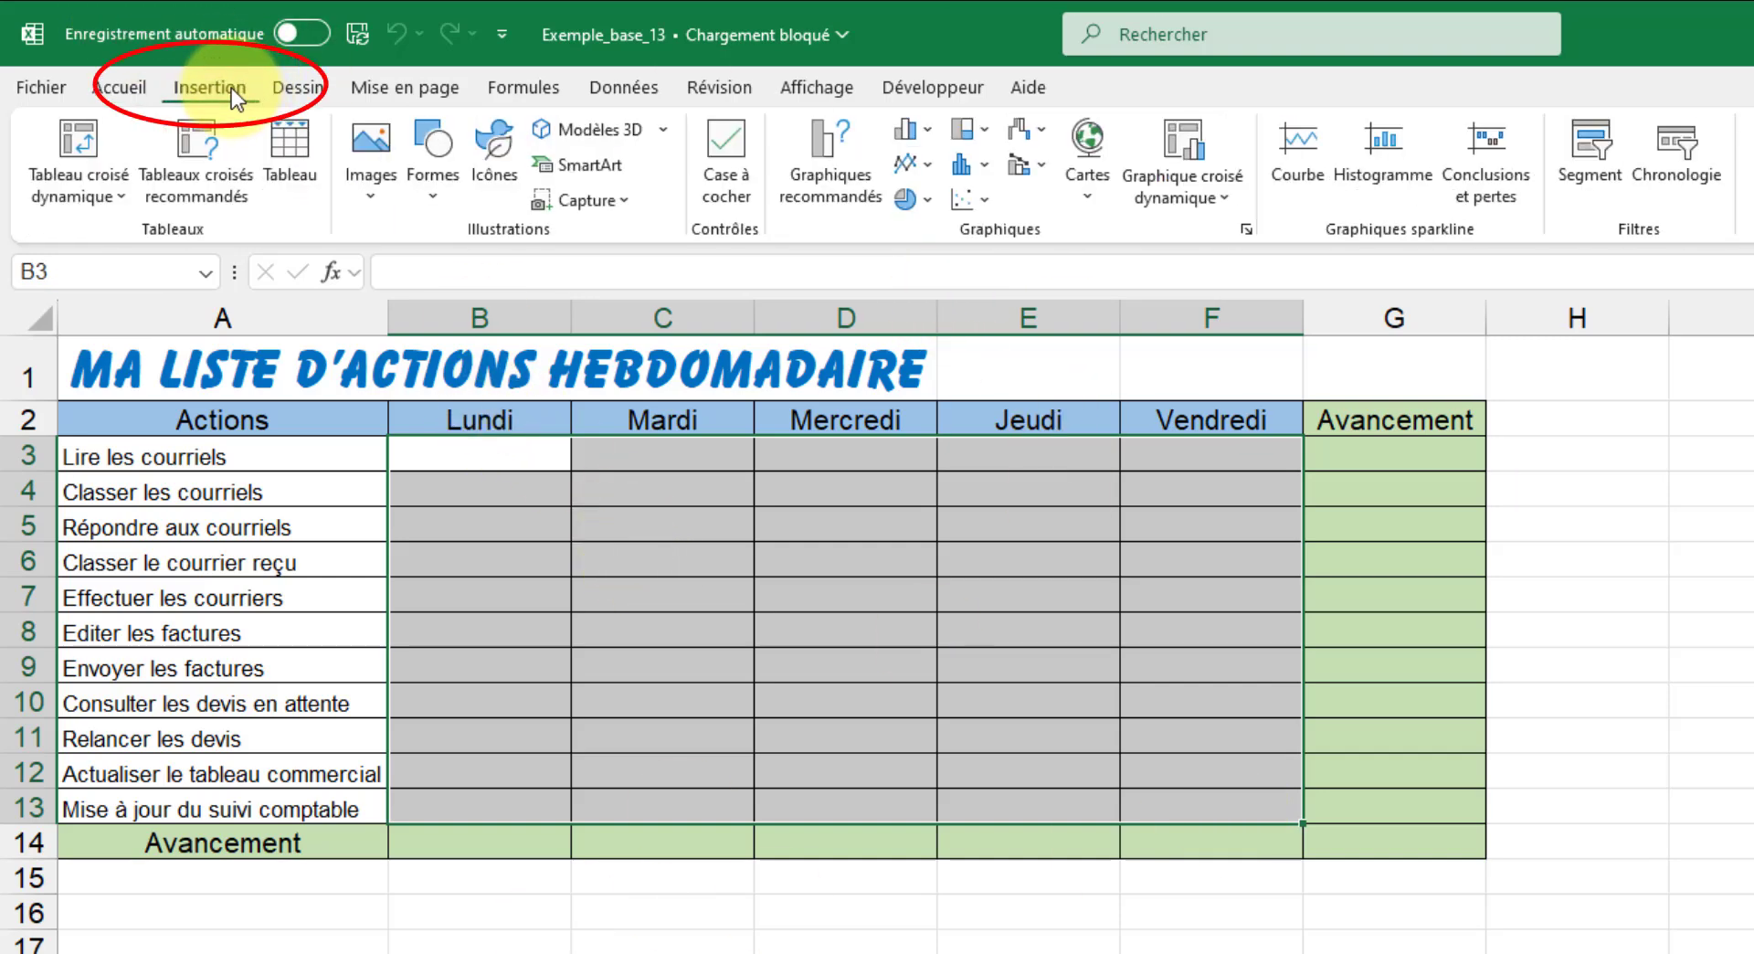
{"action": "left_click", "coordinate": [727, 178]}
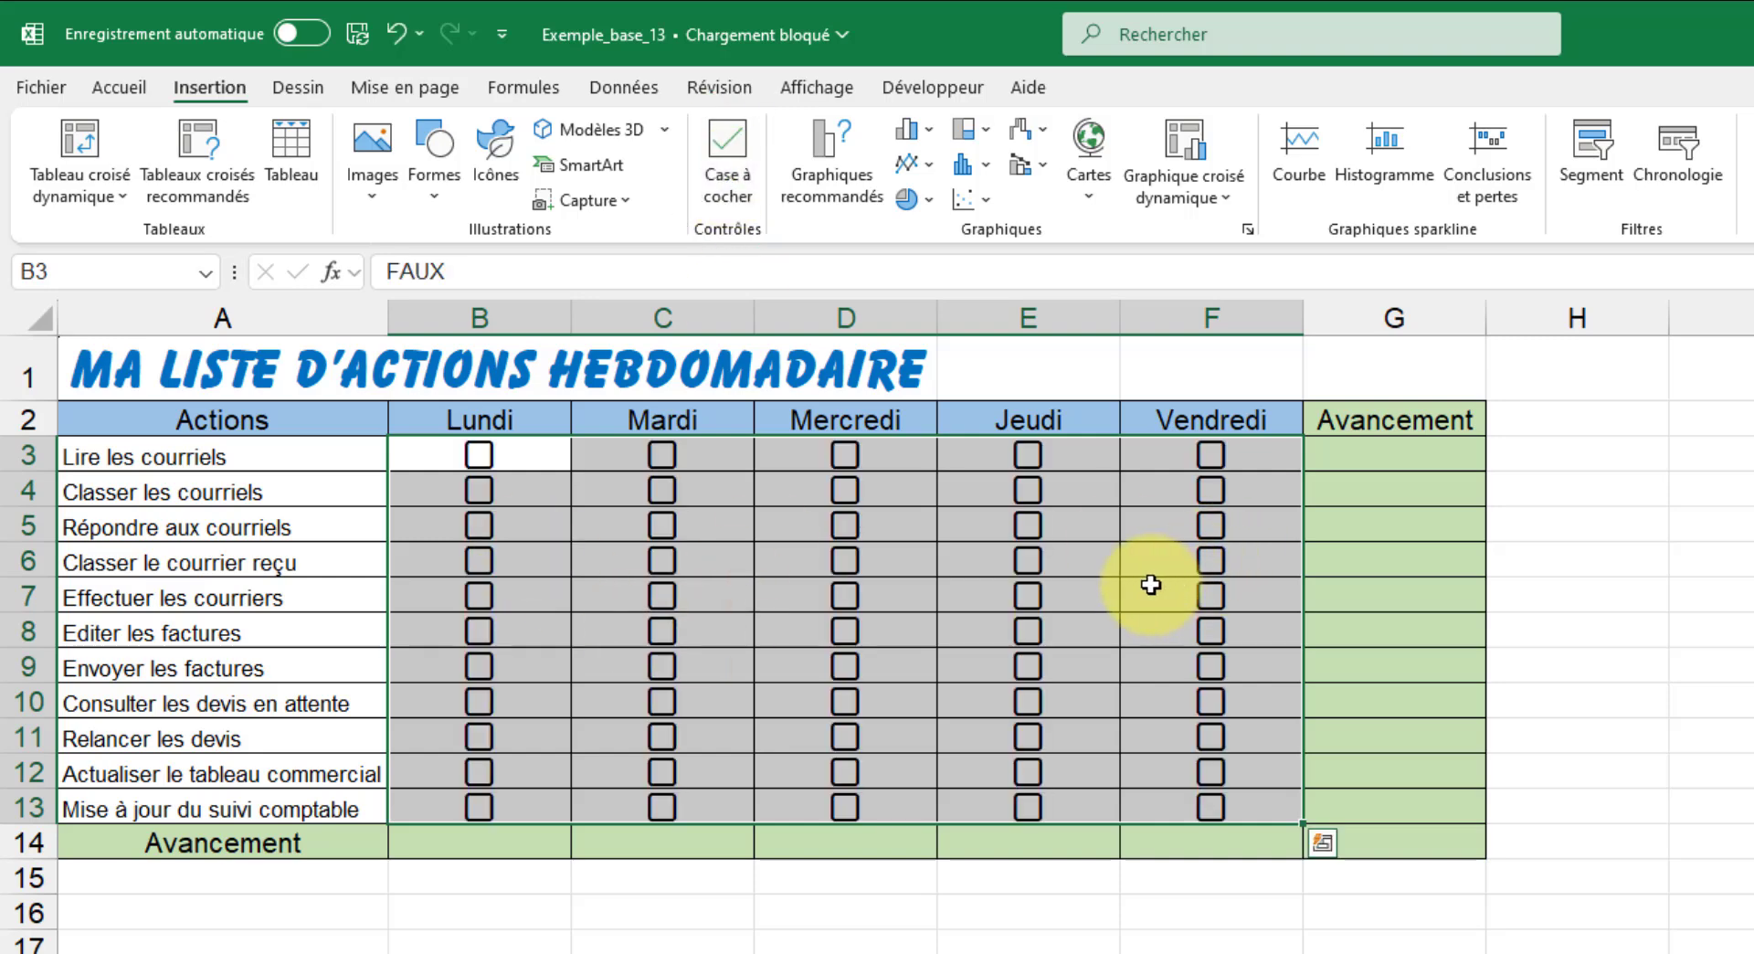
{"action": "left_click", "coordinate": [1059, 900]}
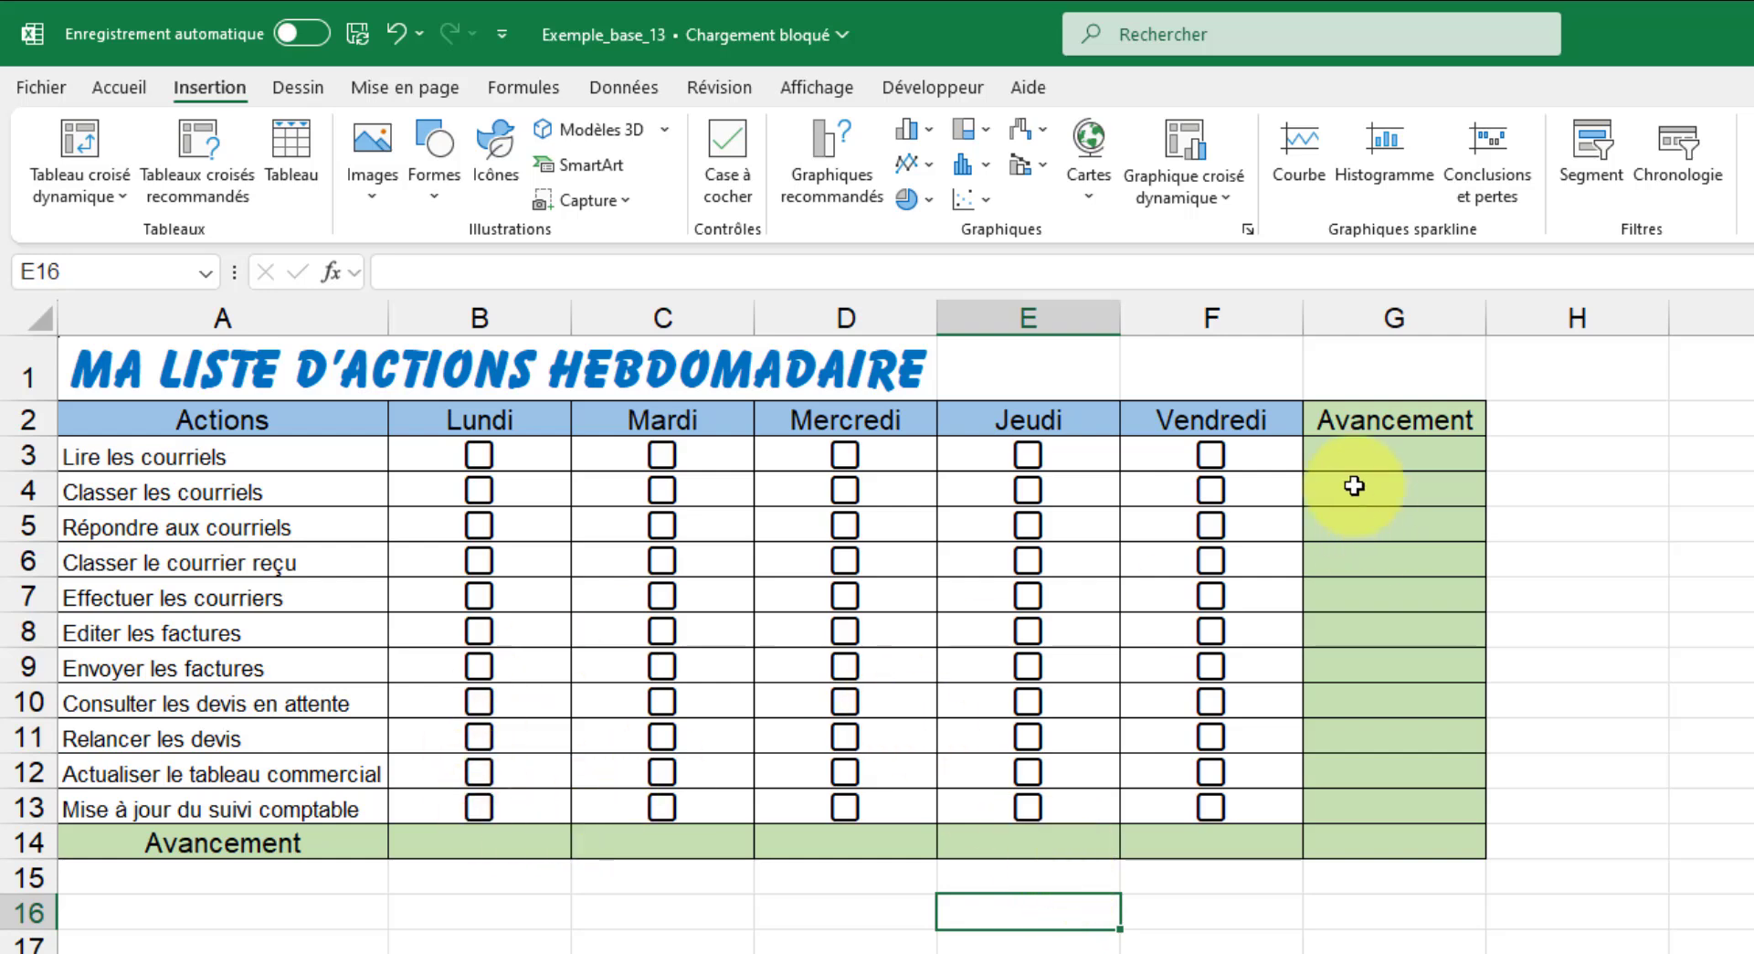
Enter the formula =NB.SI(B3:F3;VRAI)/NBVAL(B3:F3) in cell G3 to calculate the progress of the first action.
{"action": "left_click", "coordinate": [1375, 465]}
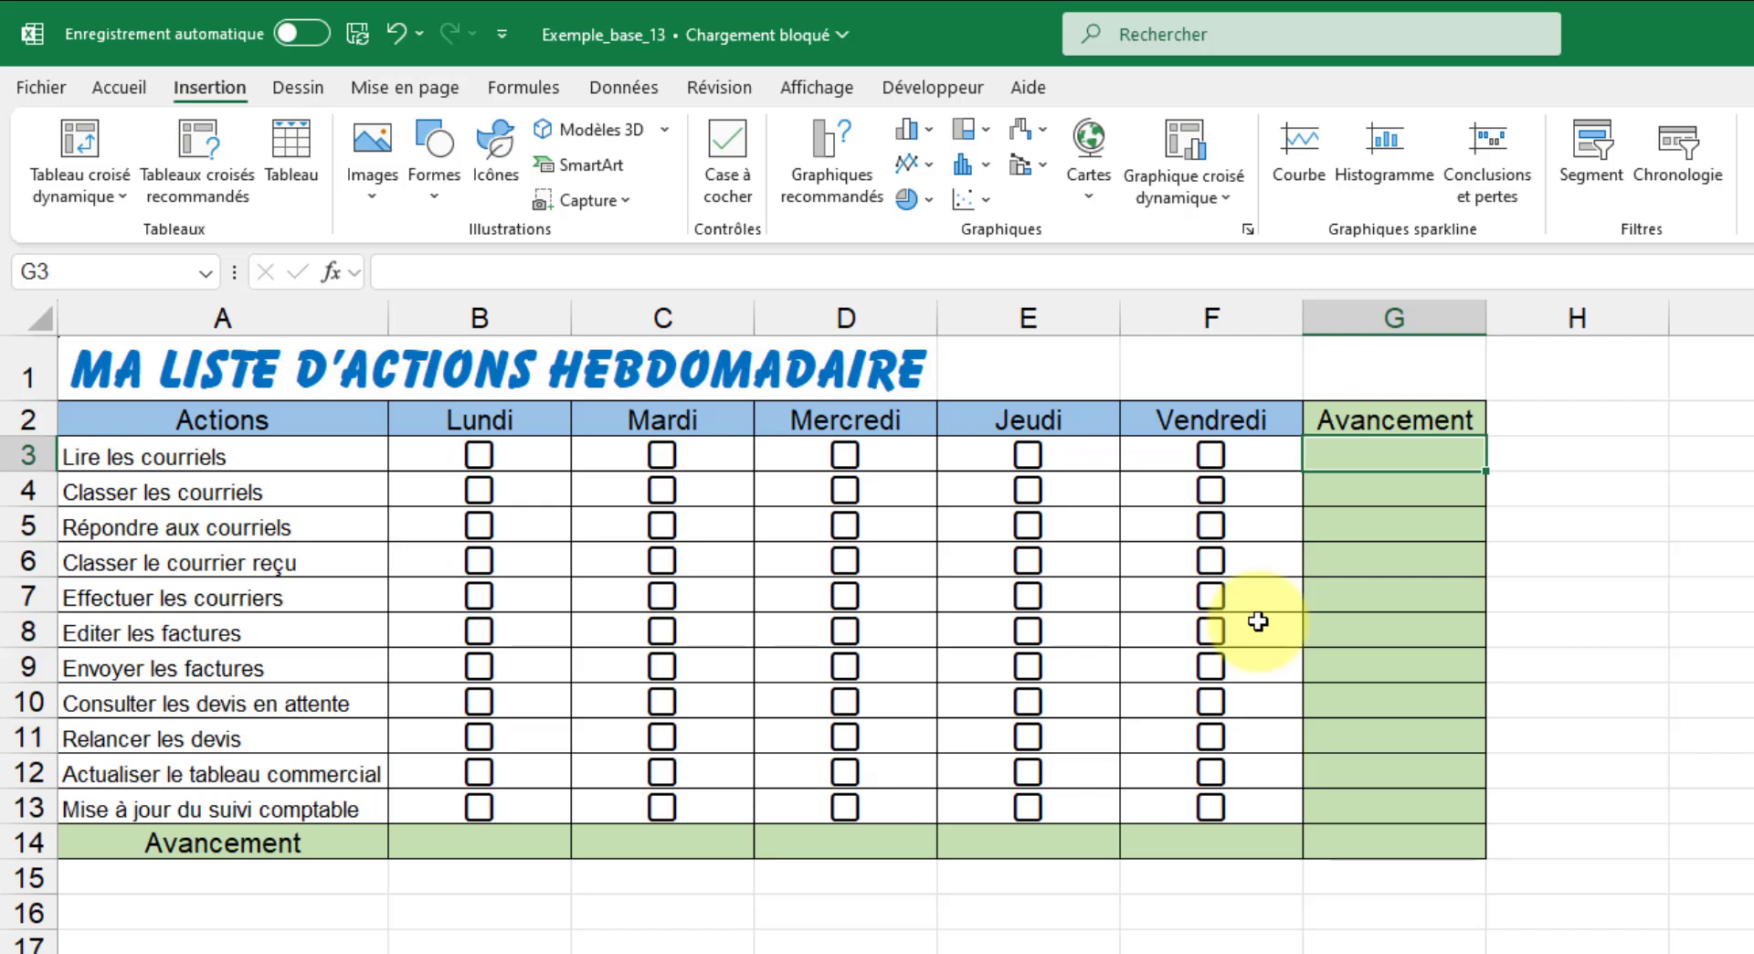
{"action": "type", "text": "=nb"}
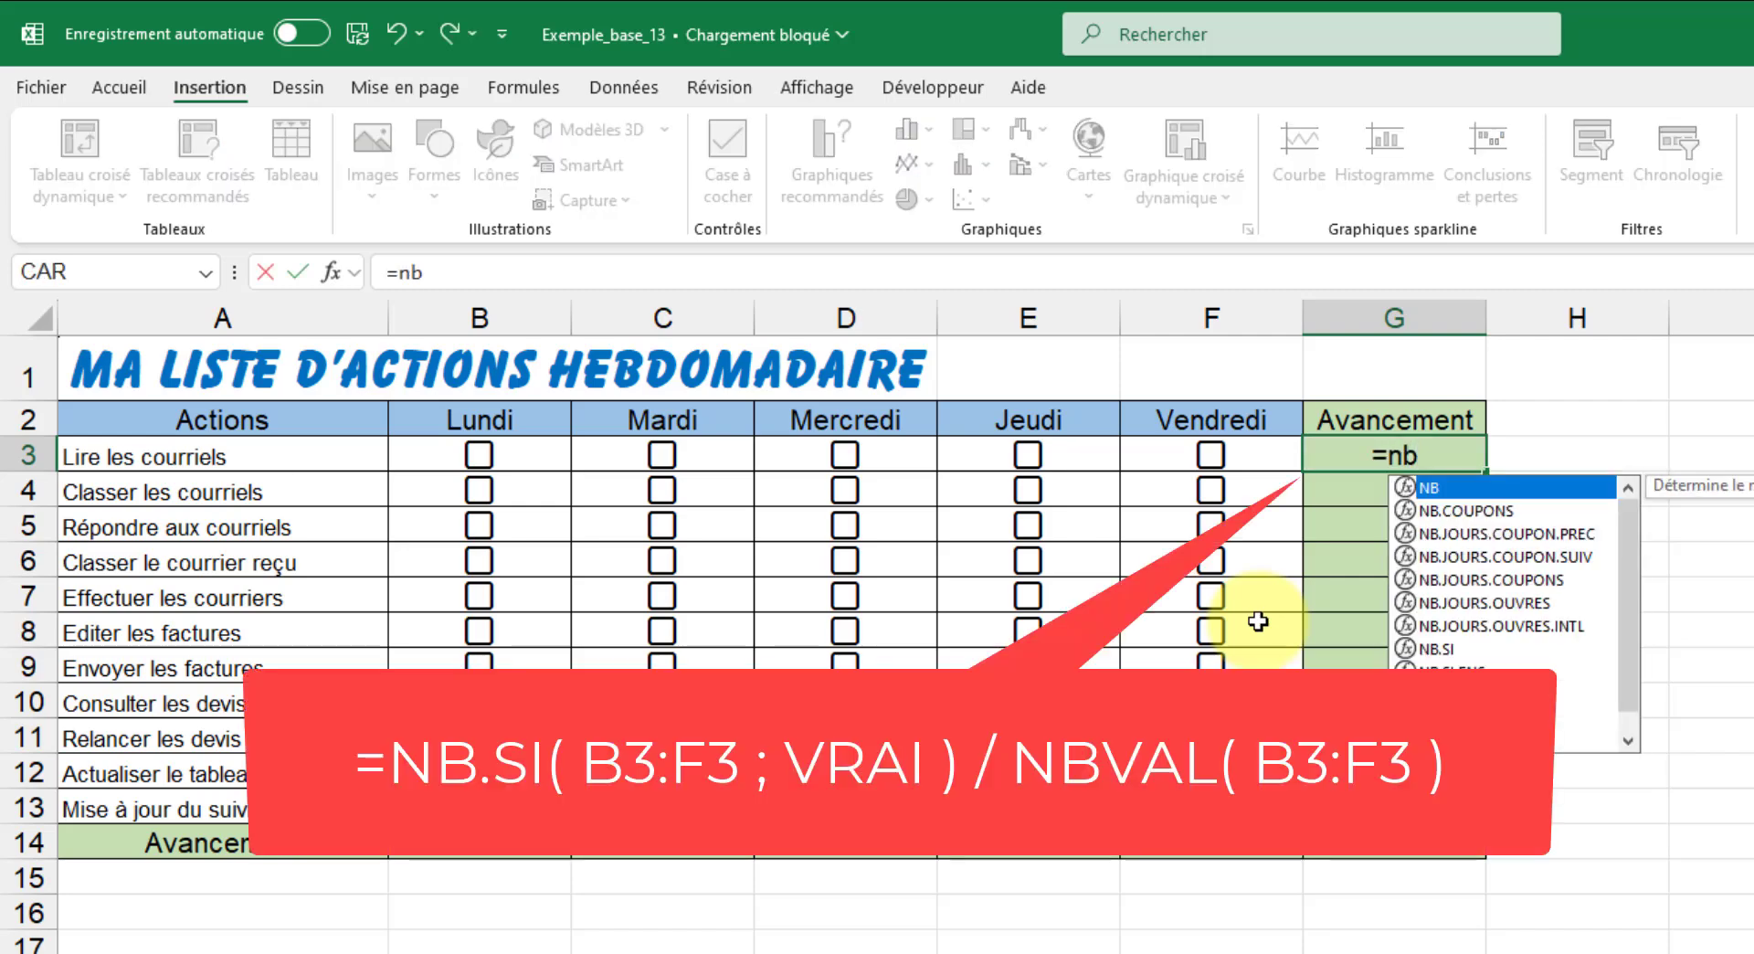
{"action": "type", "text": ".si("}
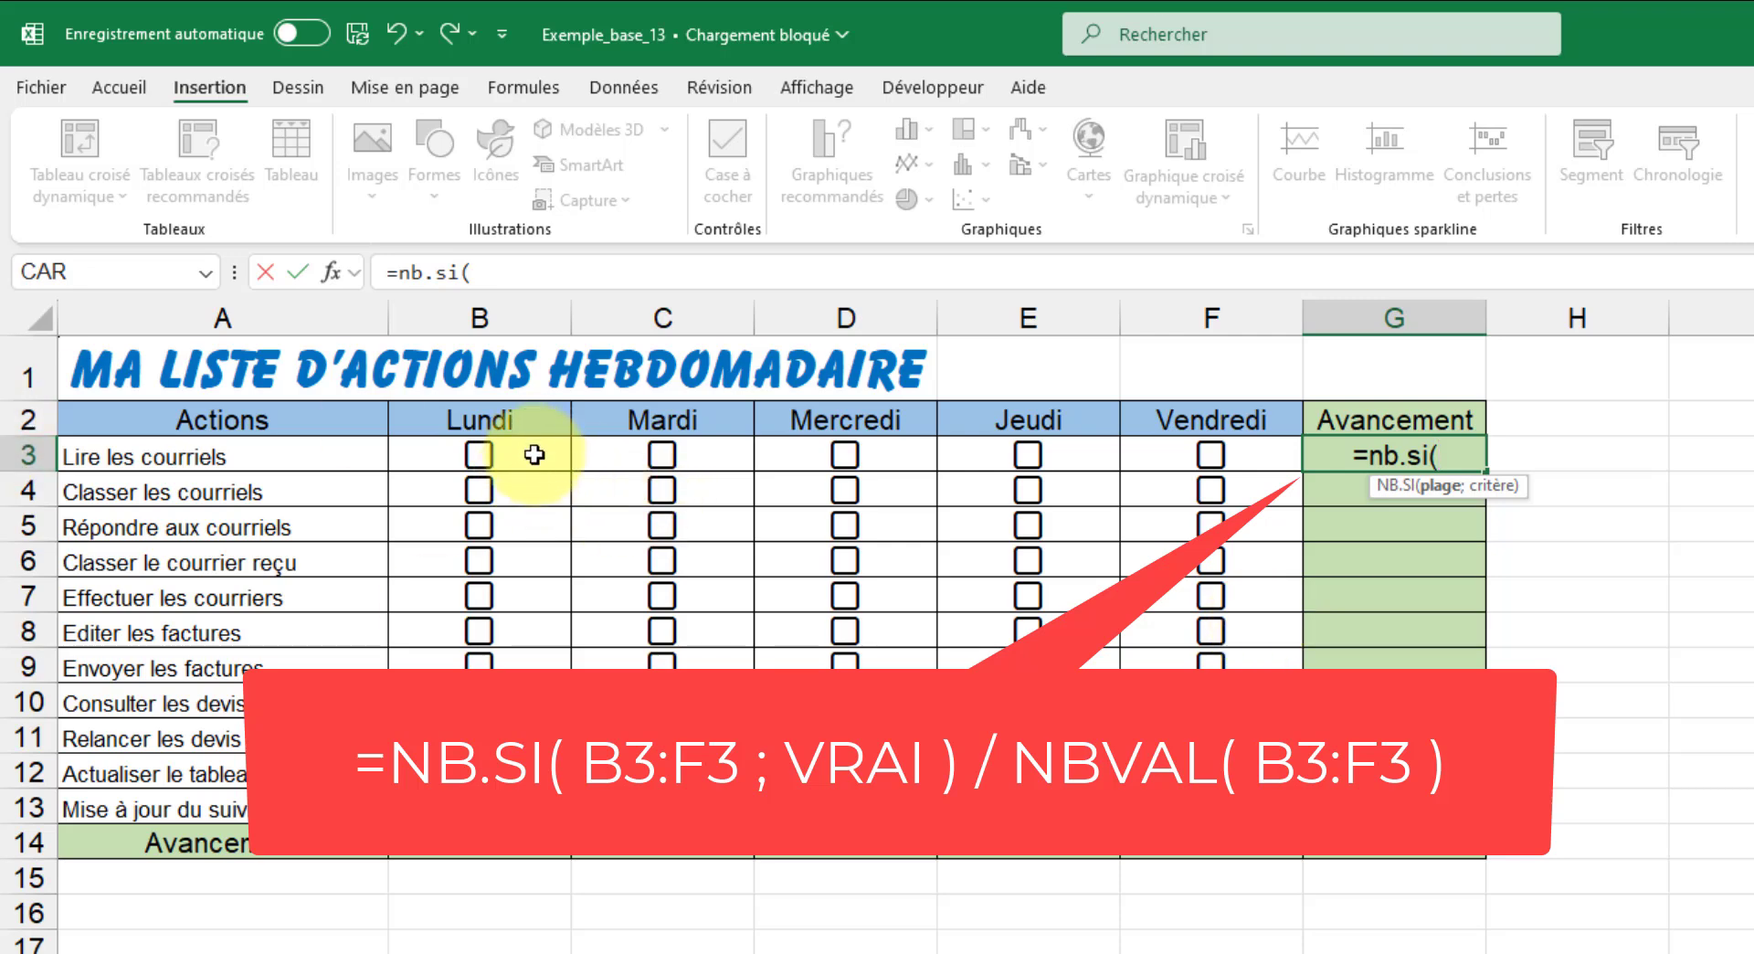
{"action": "left_click_drag", "start_coordinate": [534, 454], "coordinate": [1227, 455]}
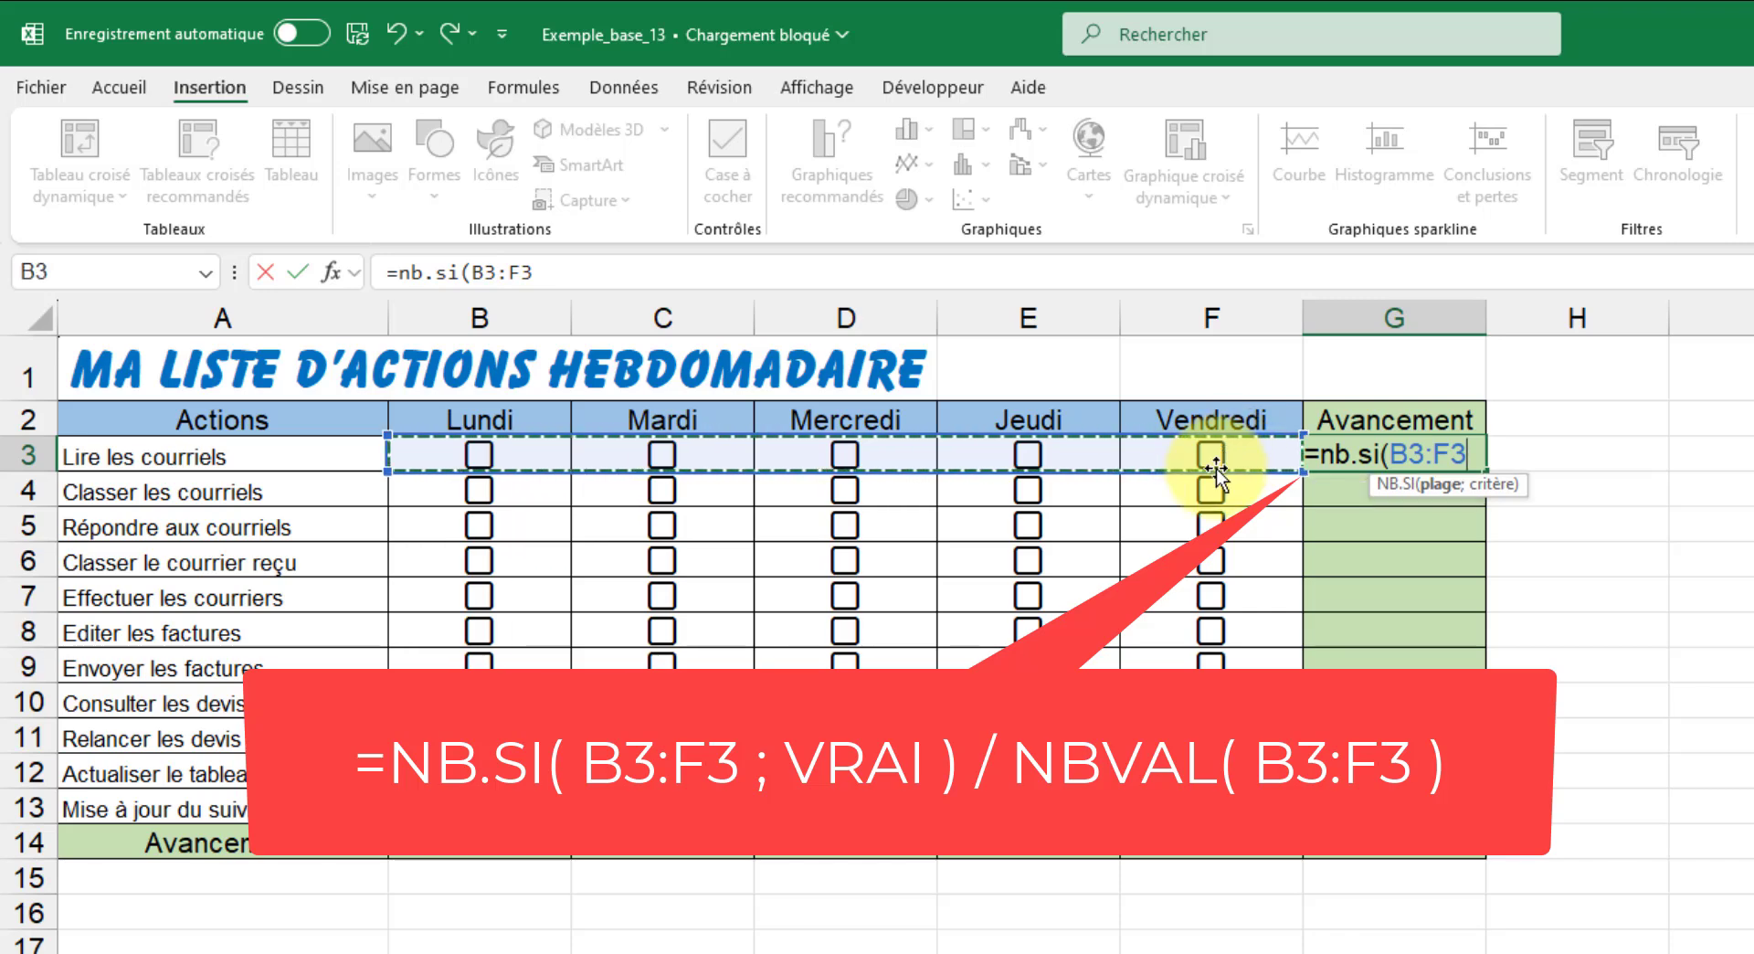
{"action": "type", "text": ";VRA"}
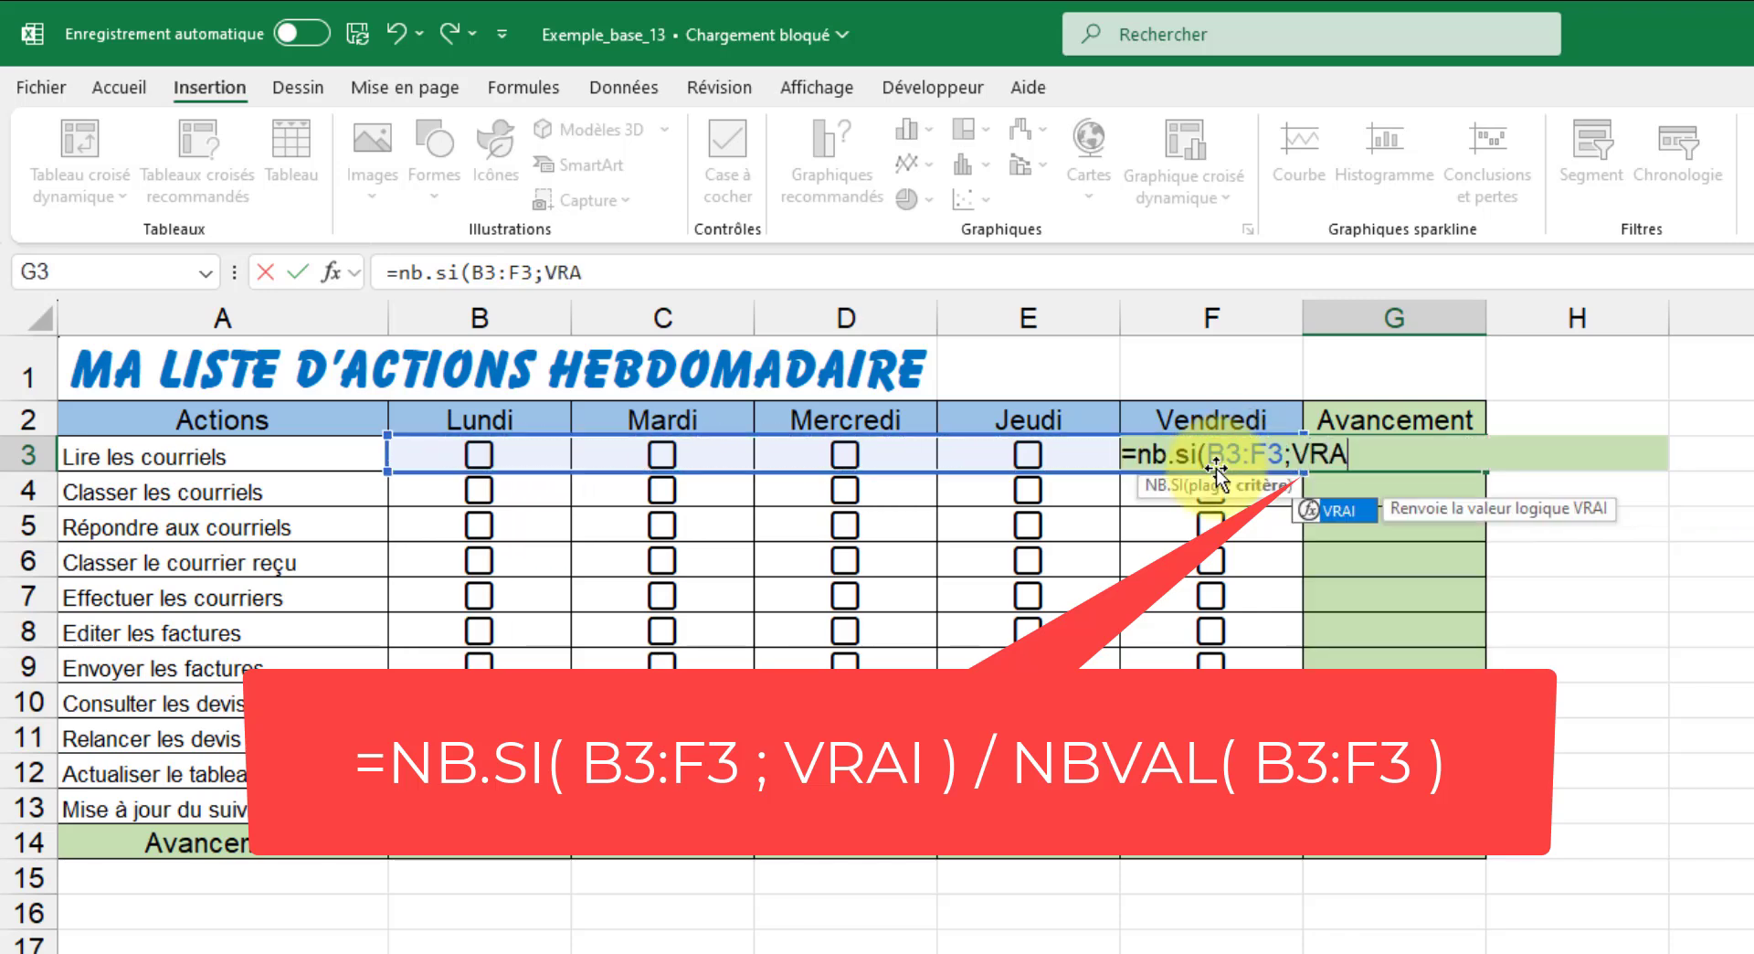
{"action": "type", "text": "I)"}
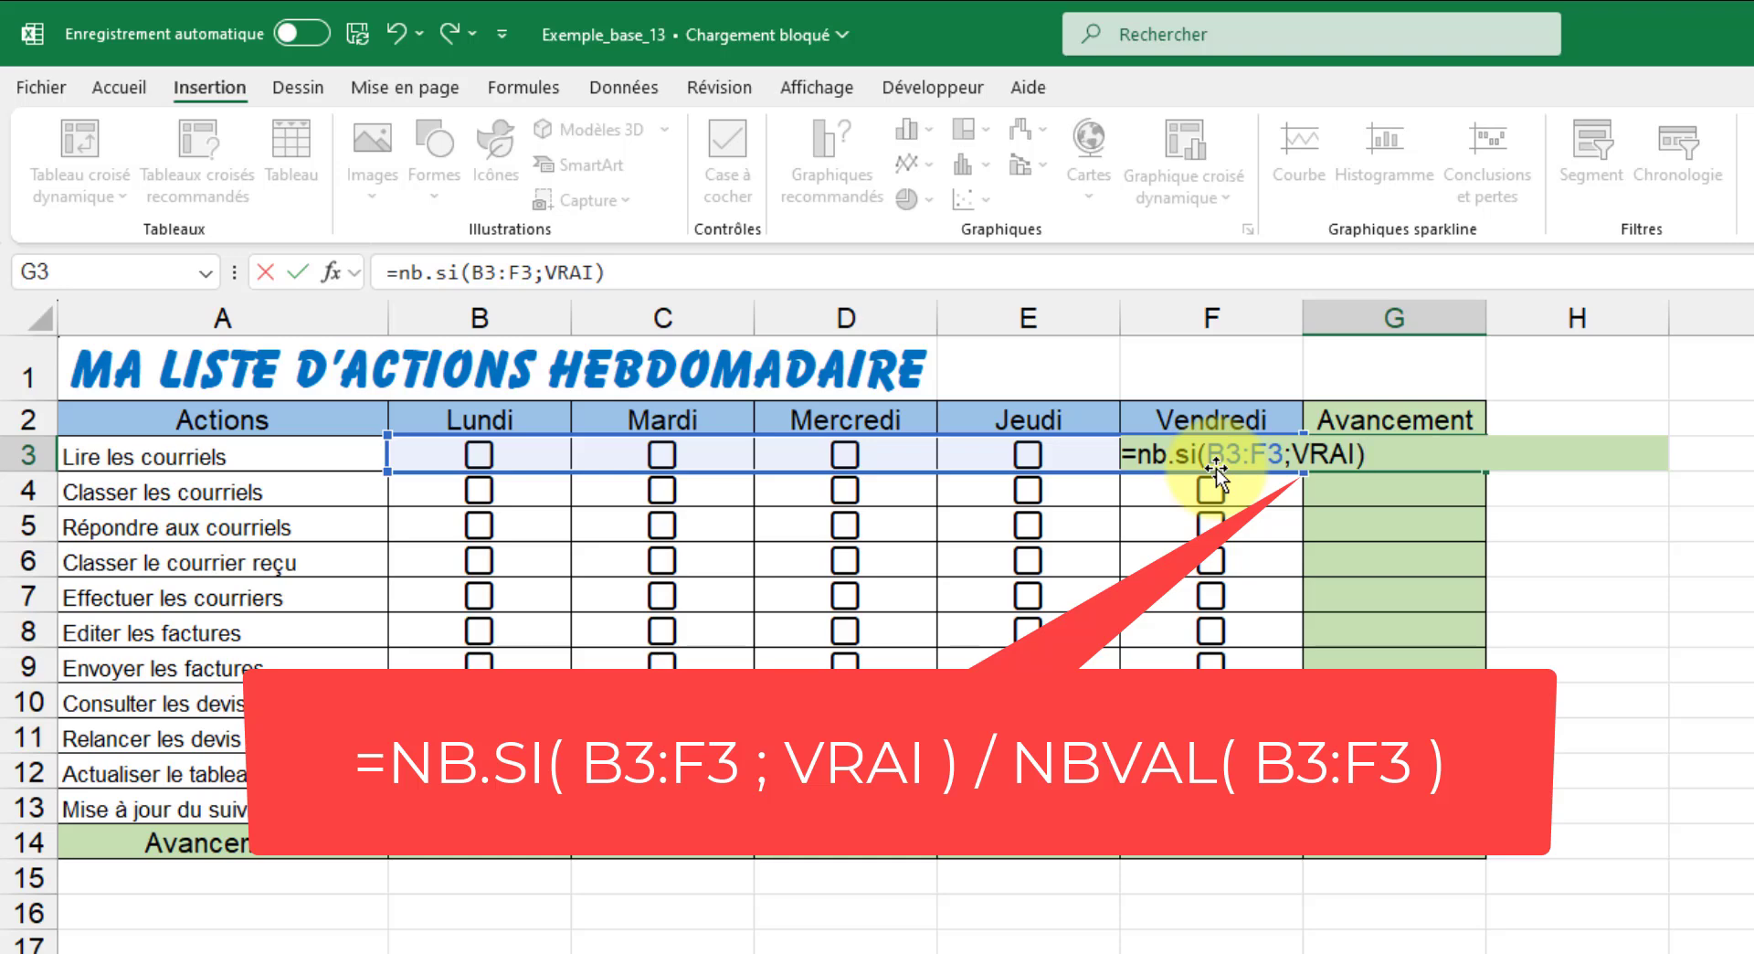
{"action": "type", "text": "/nbval"}
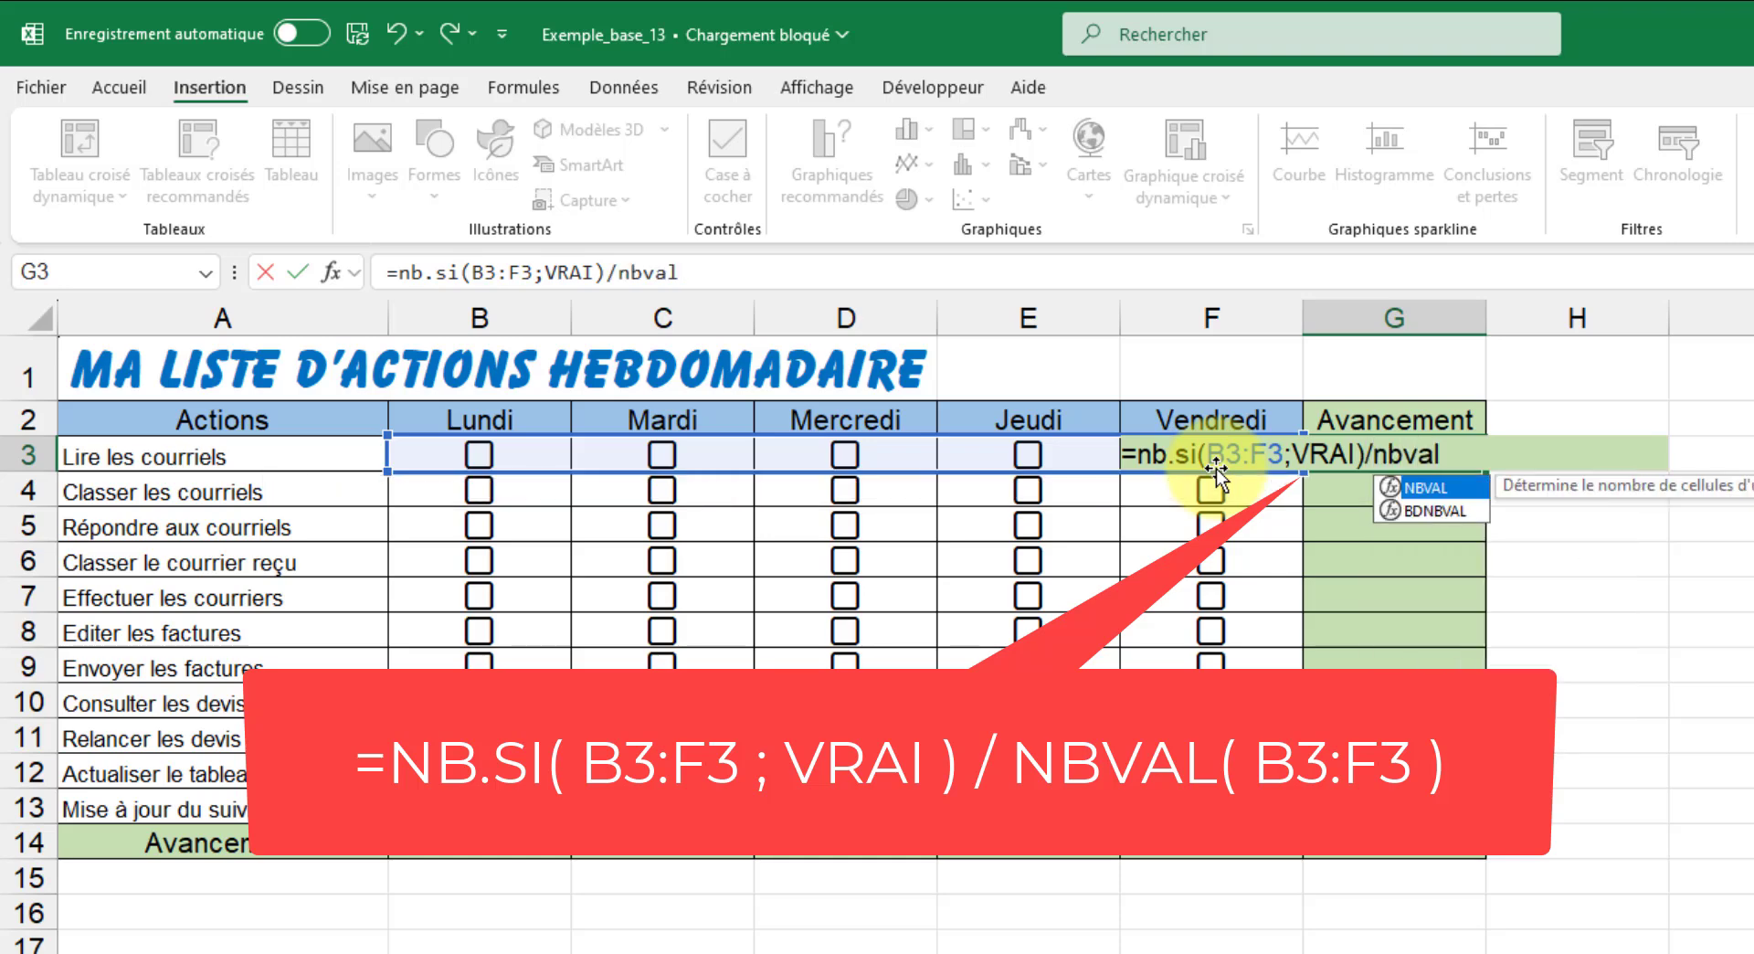
{"action": "type", "text": "("}
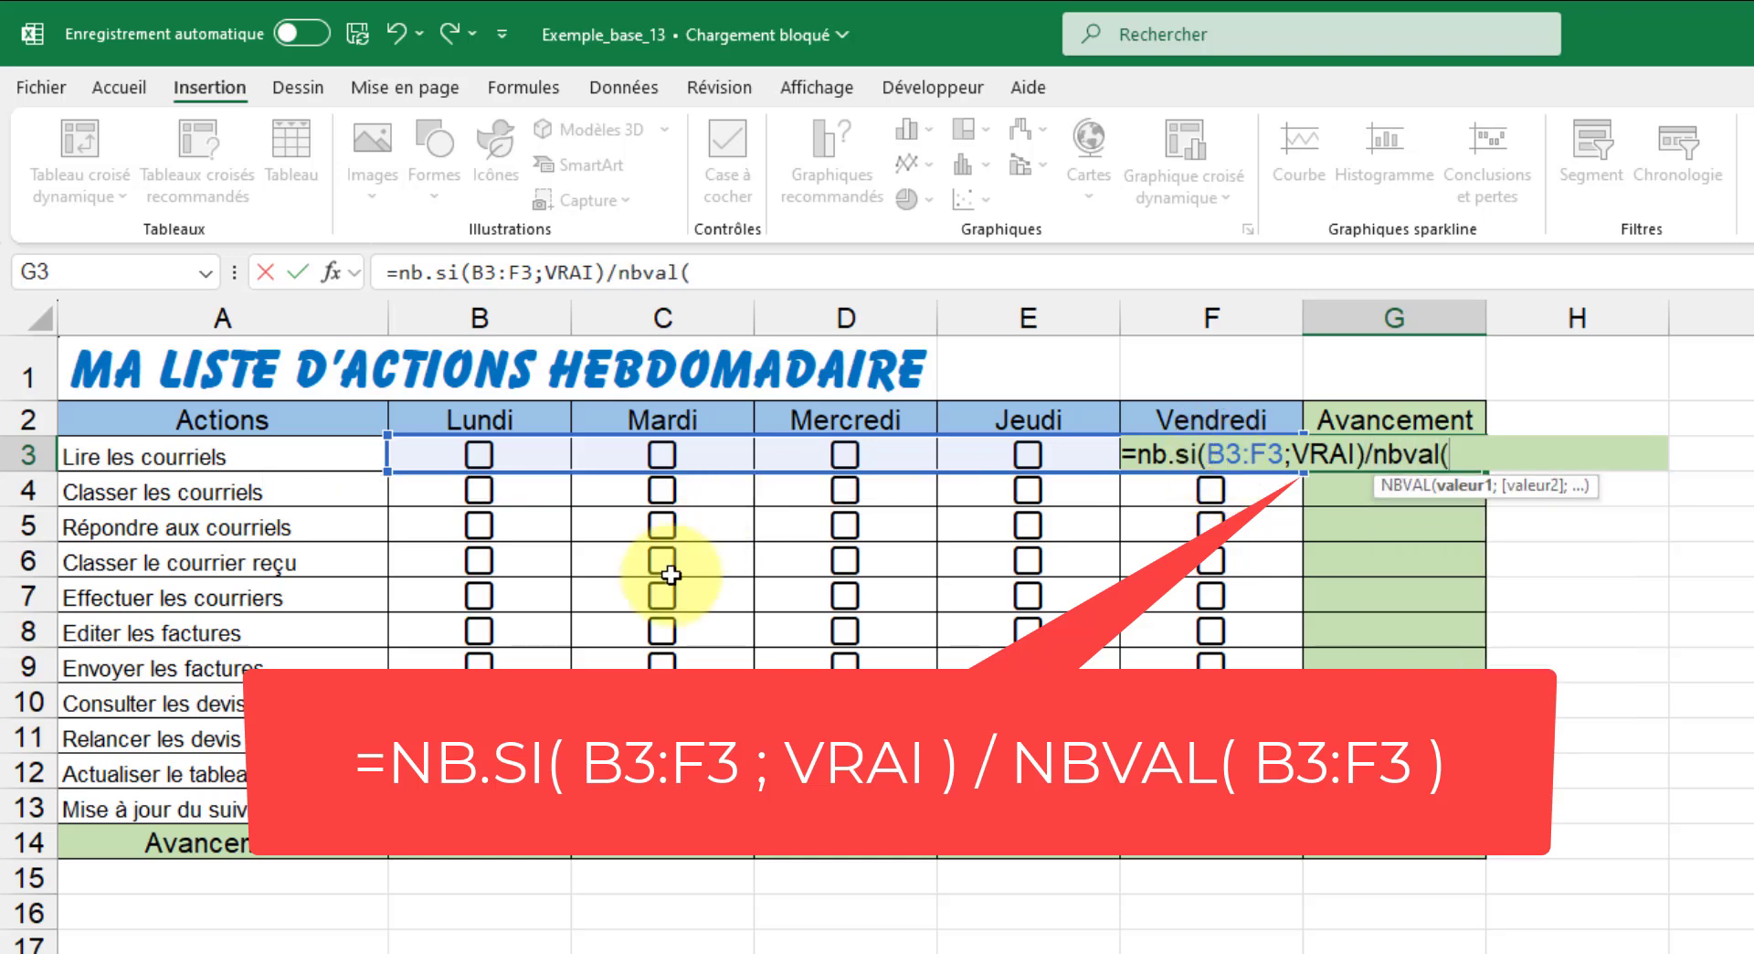
{"action": "left_click_drag", "start_coordinate": [491, 454], "coordinate": [1260, 457]}
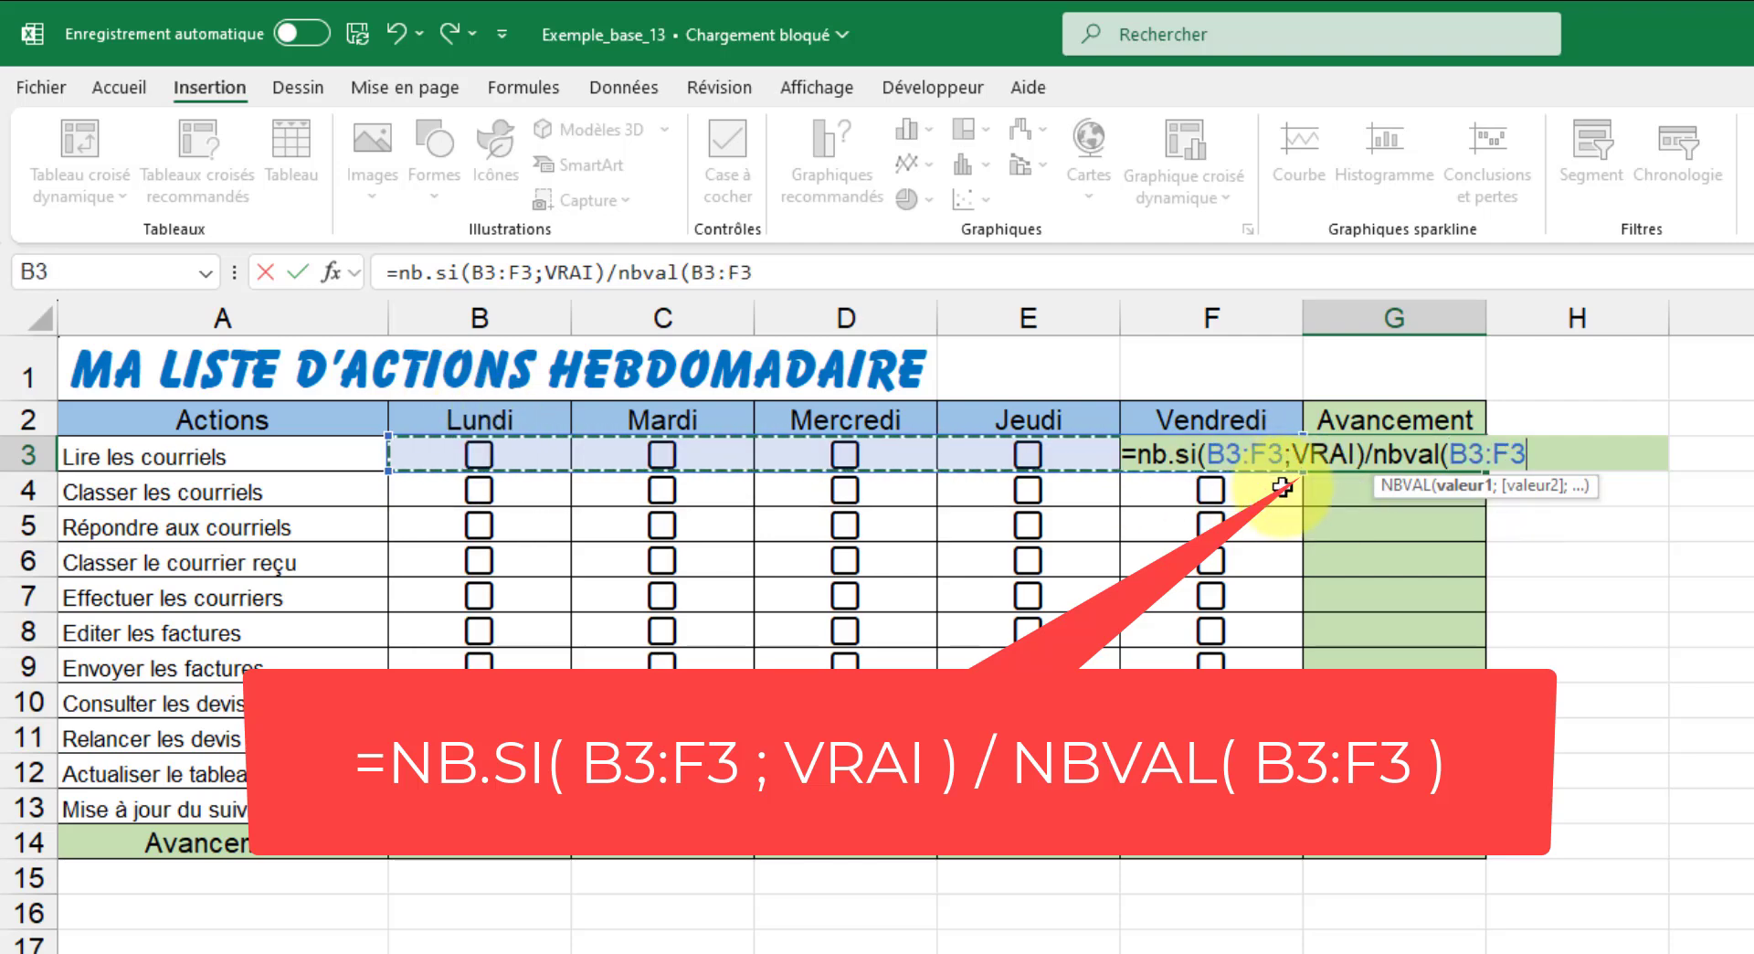
{"action": "type", "text": ")"}
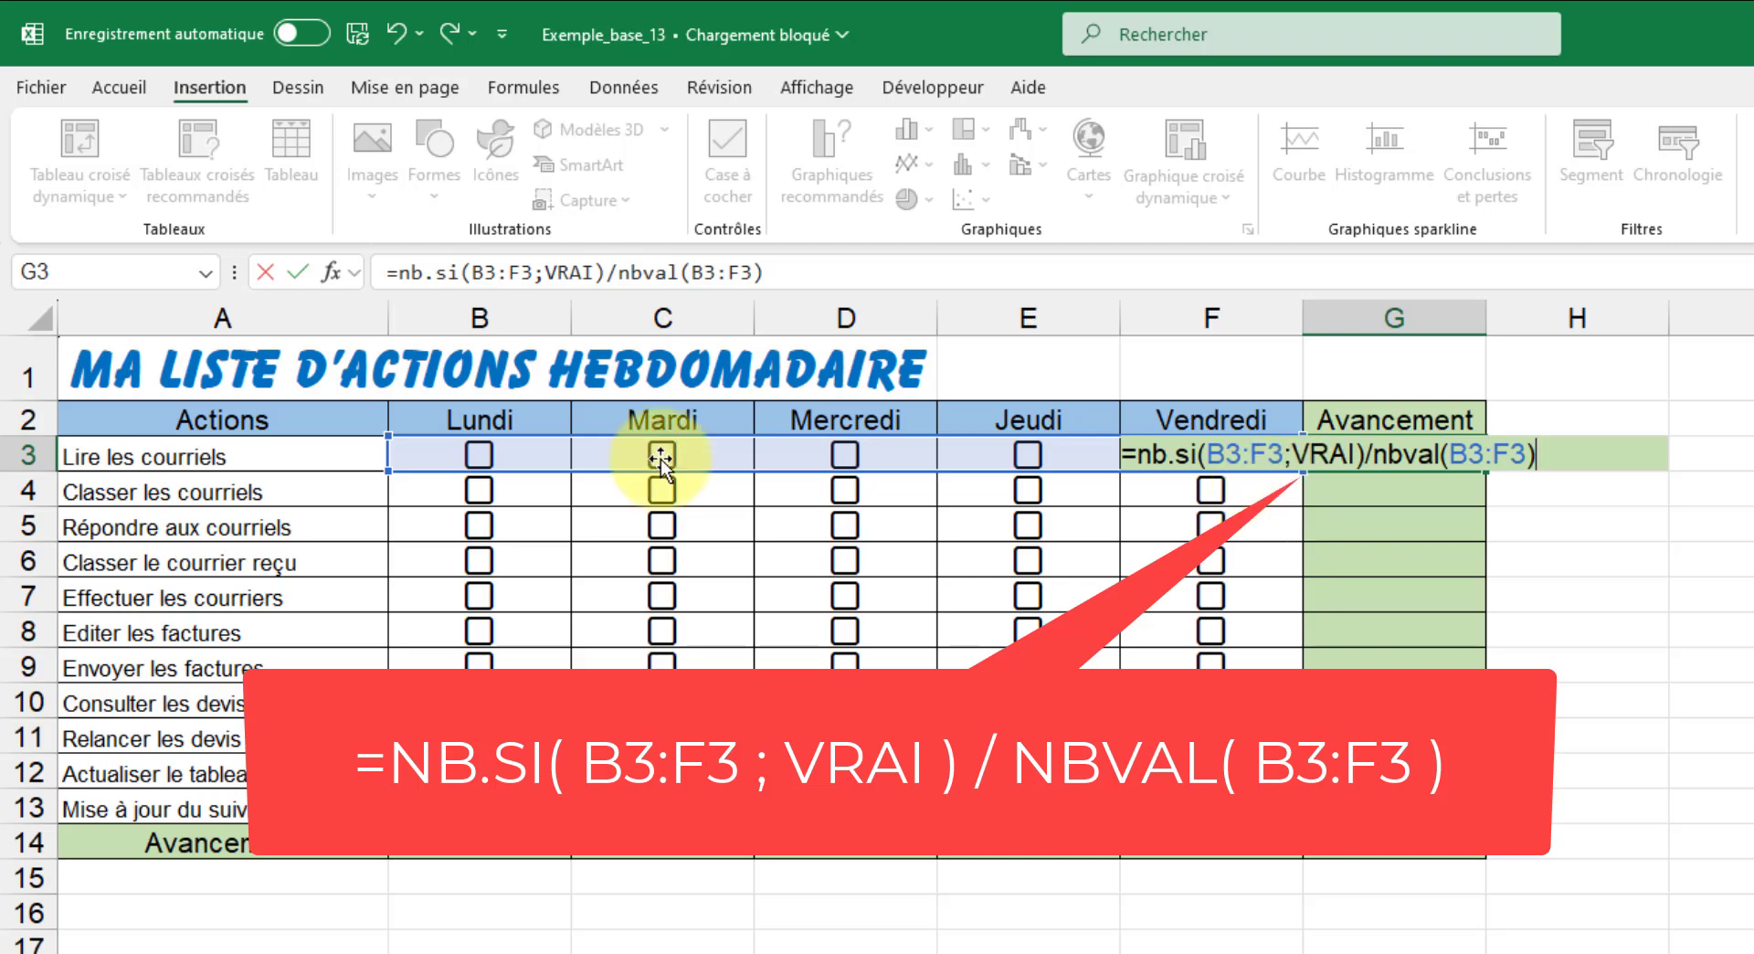
{"action": "left_click", "coordinate": [305, 265]}
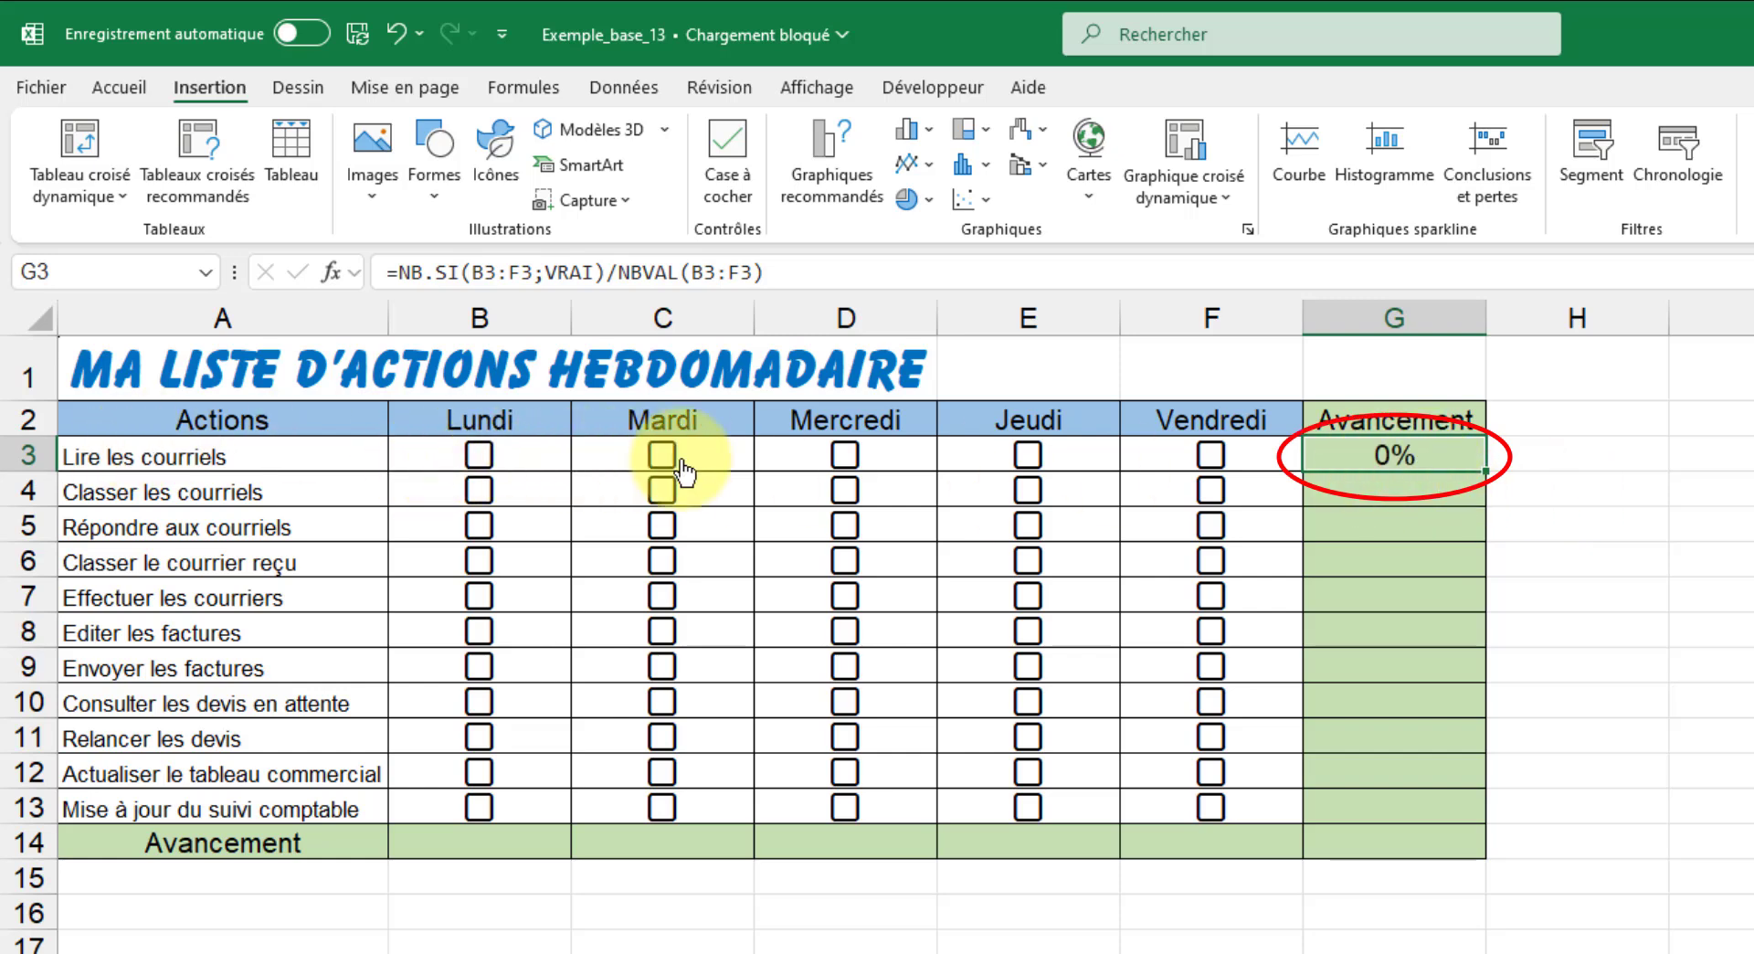
Check off Lundi and Mardi for the action "Lire les courriels".
{"action": "left_click", "coordinate": [480, 455]}
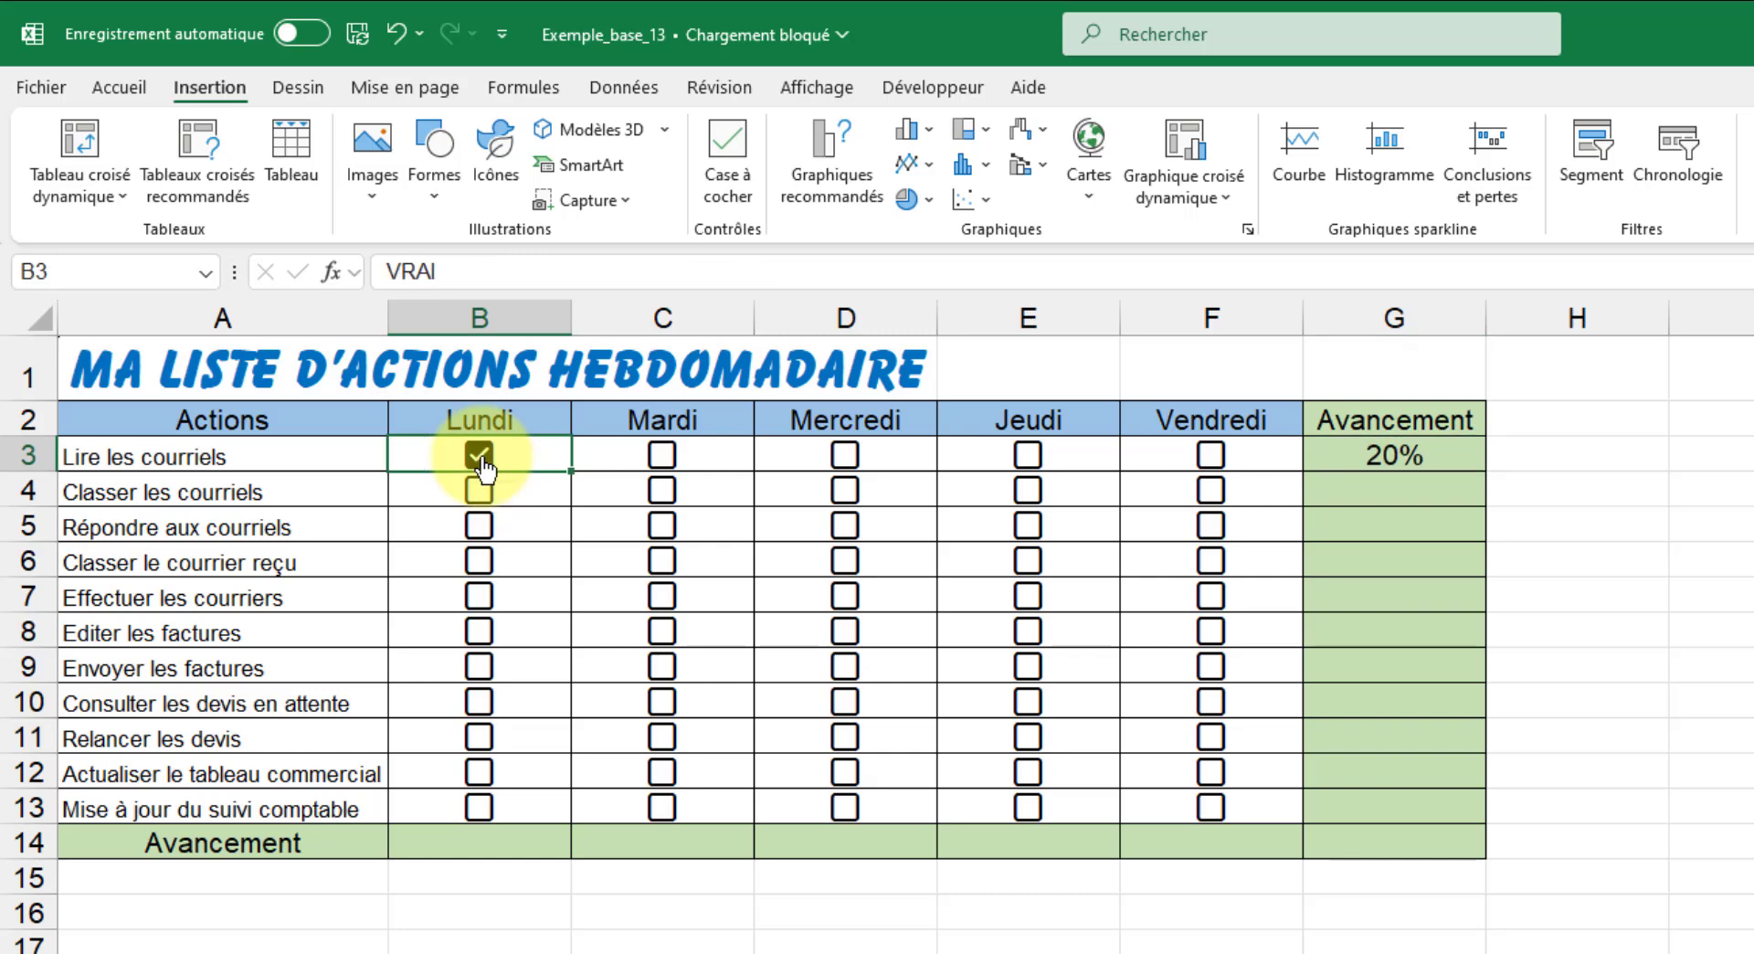
{"action": "left_click", "coordinate": [663, 456]}
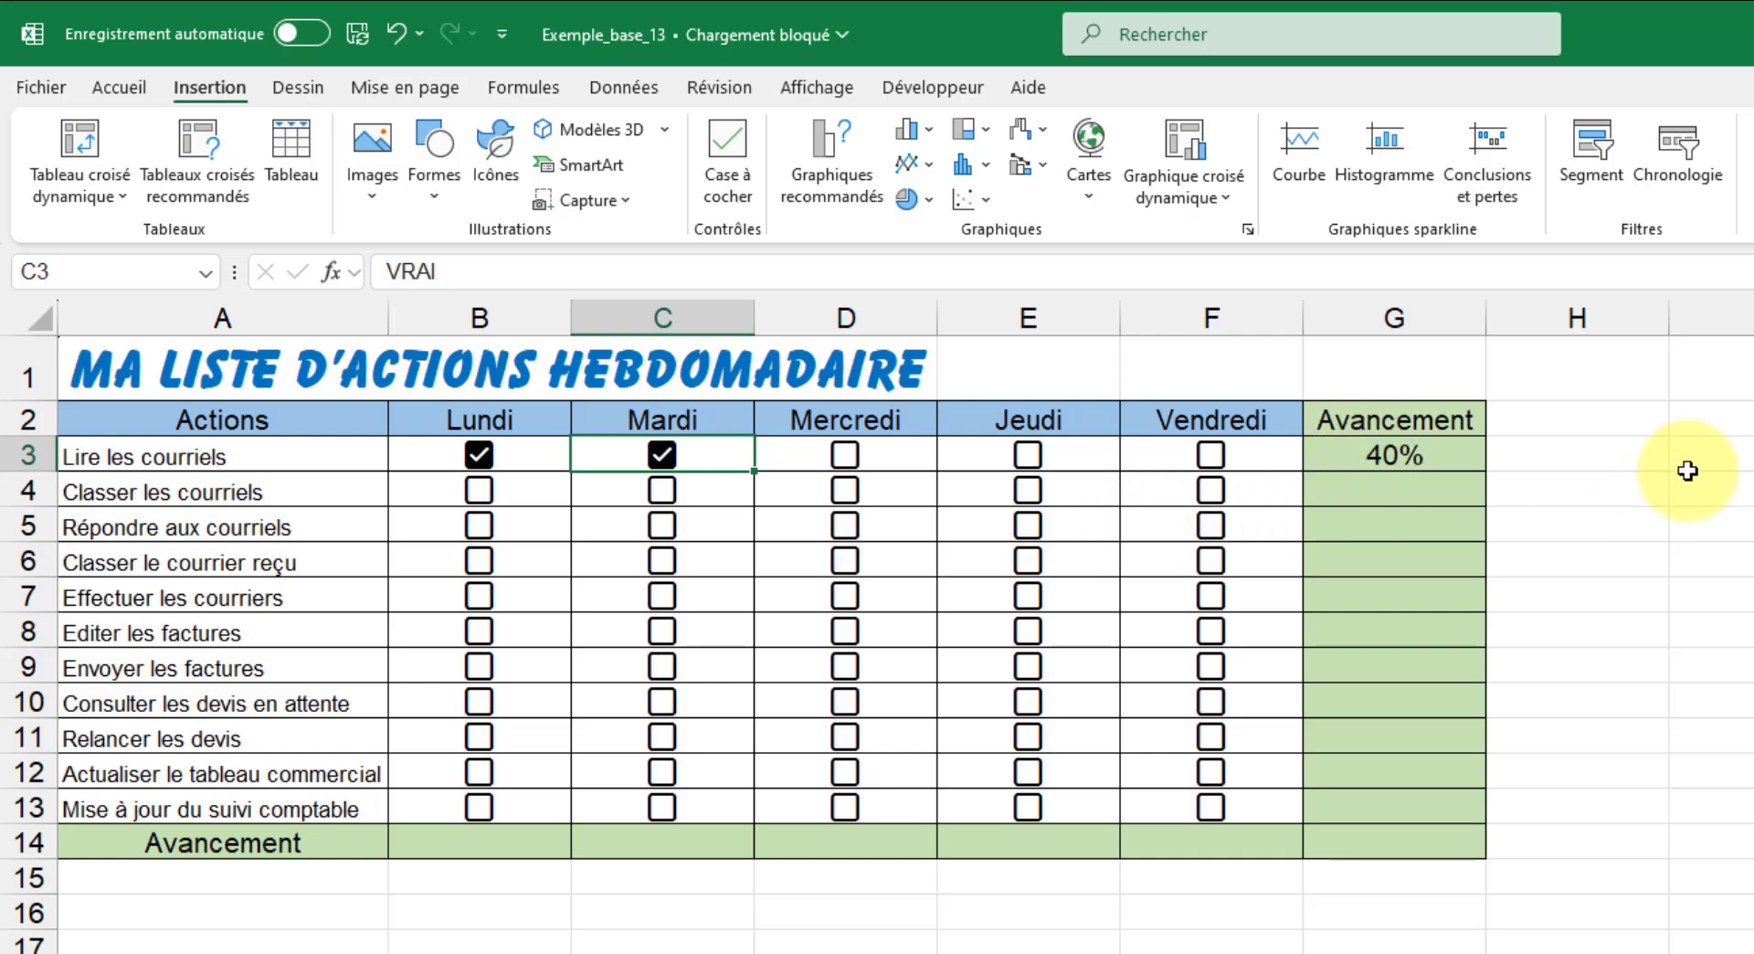
Create a new conditional formatting rule for cell G3 using the "Barre de données" style.
{"action": "left_click", "coordinate": [1416, 454]}
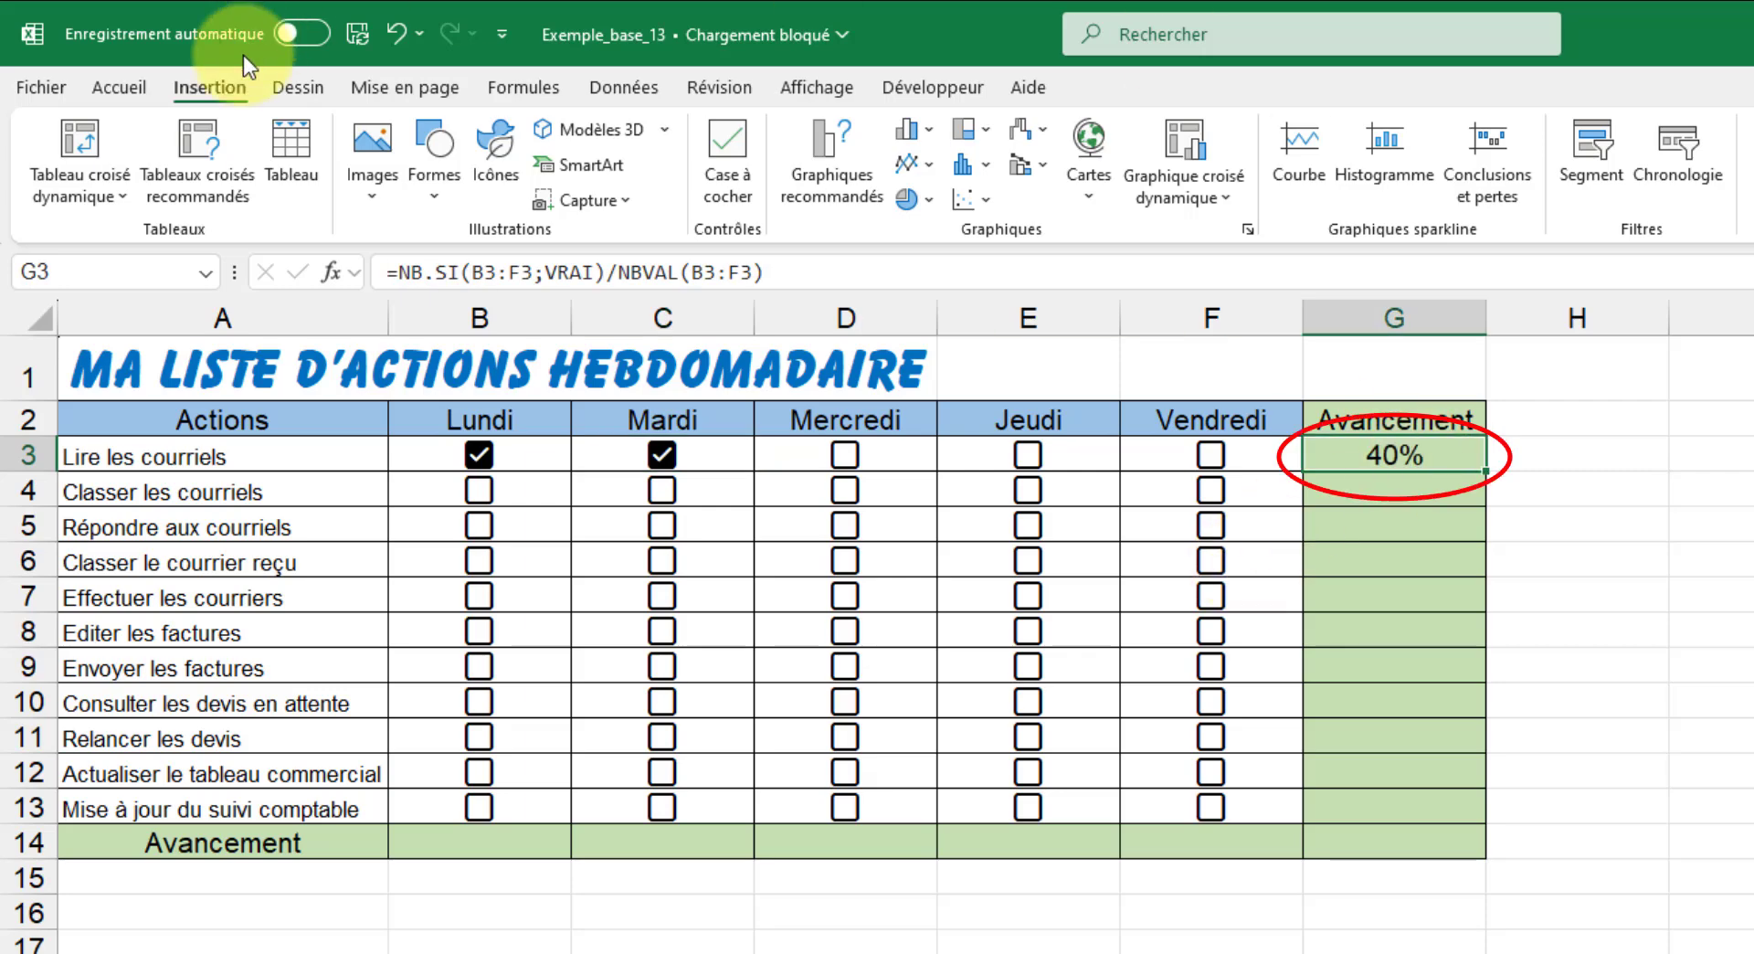
{"action": "left_click", "coordinate": [119, 84]}
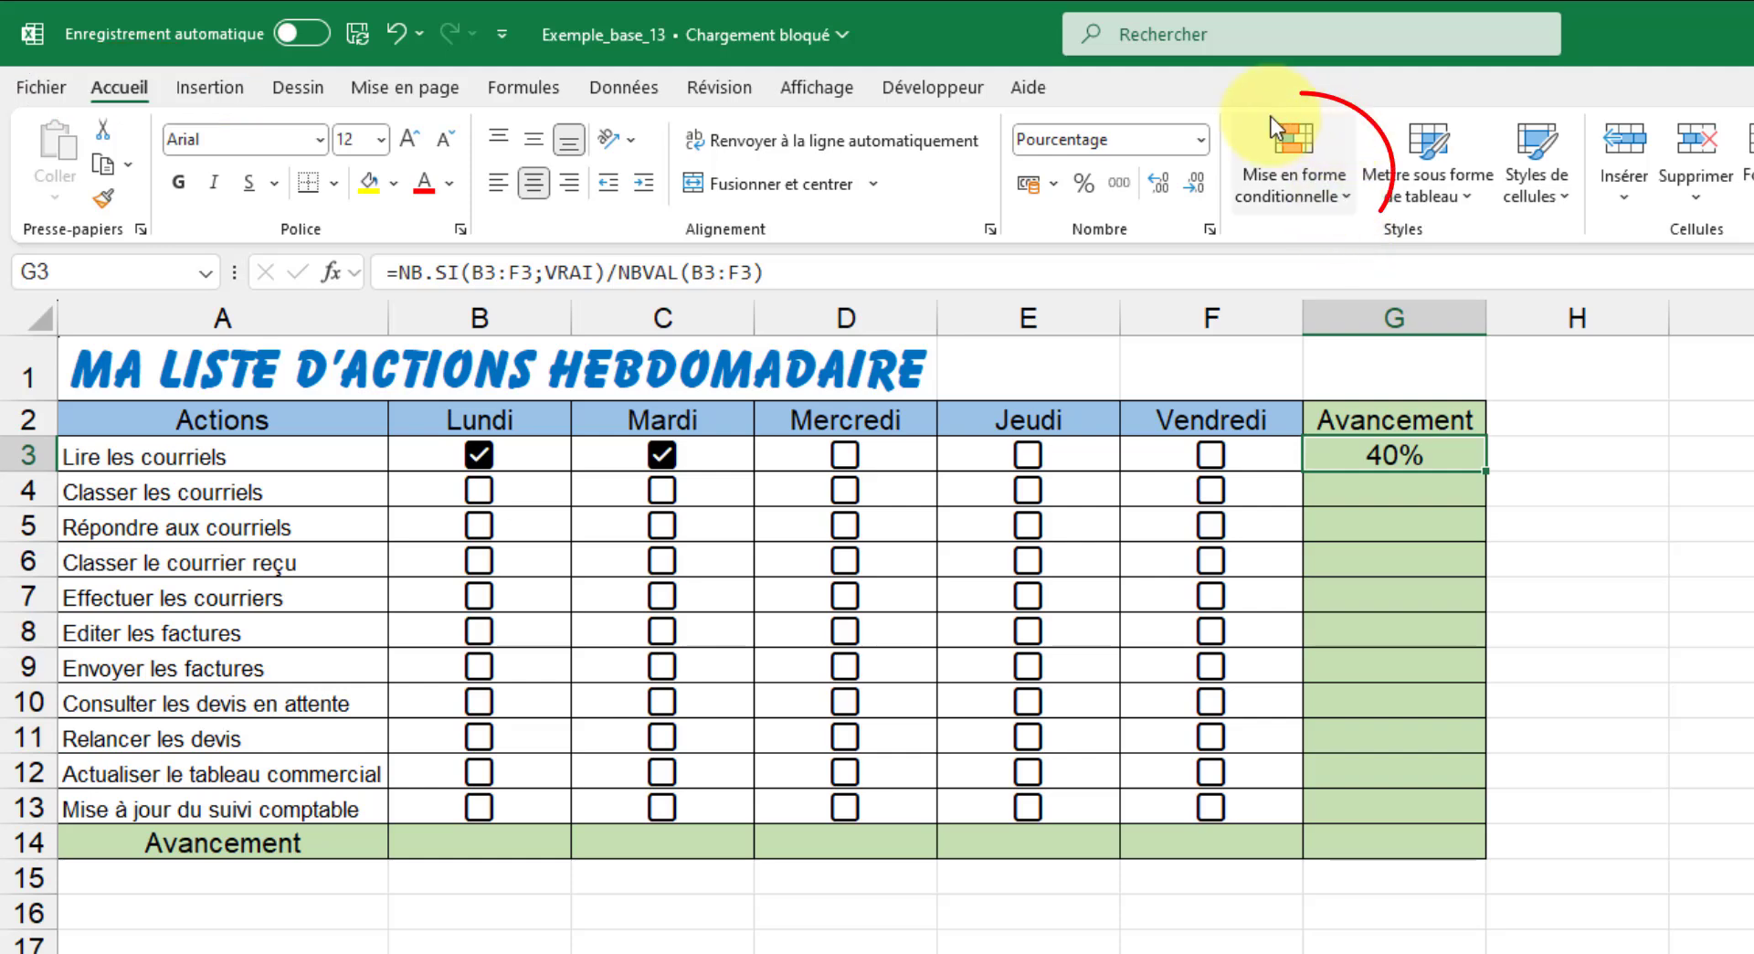
{"action": "left_click", "coordinate": [1344, 192]}
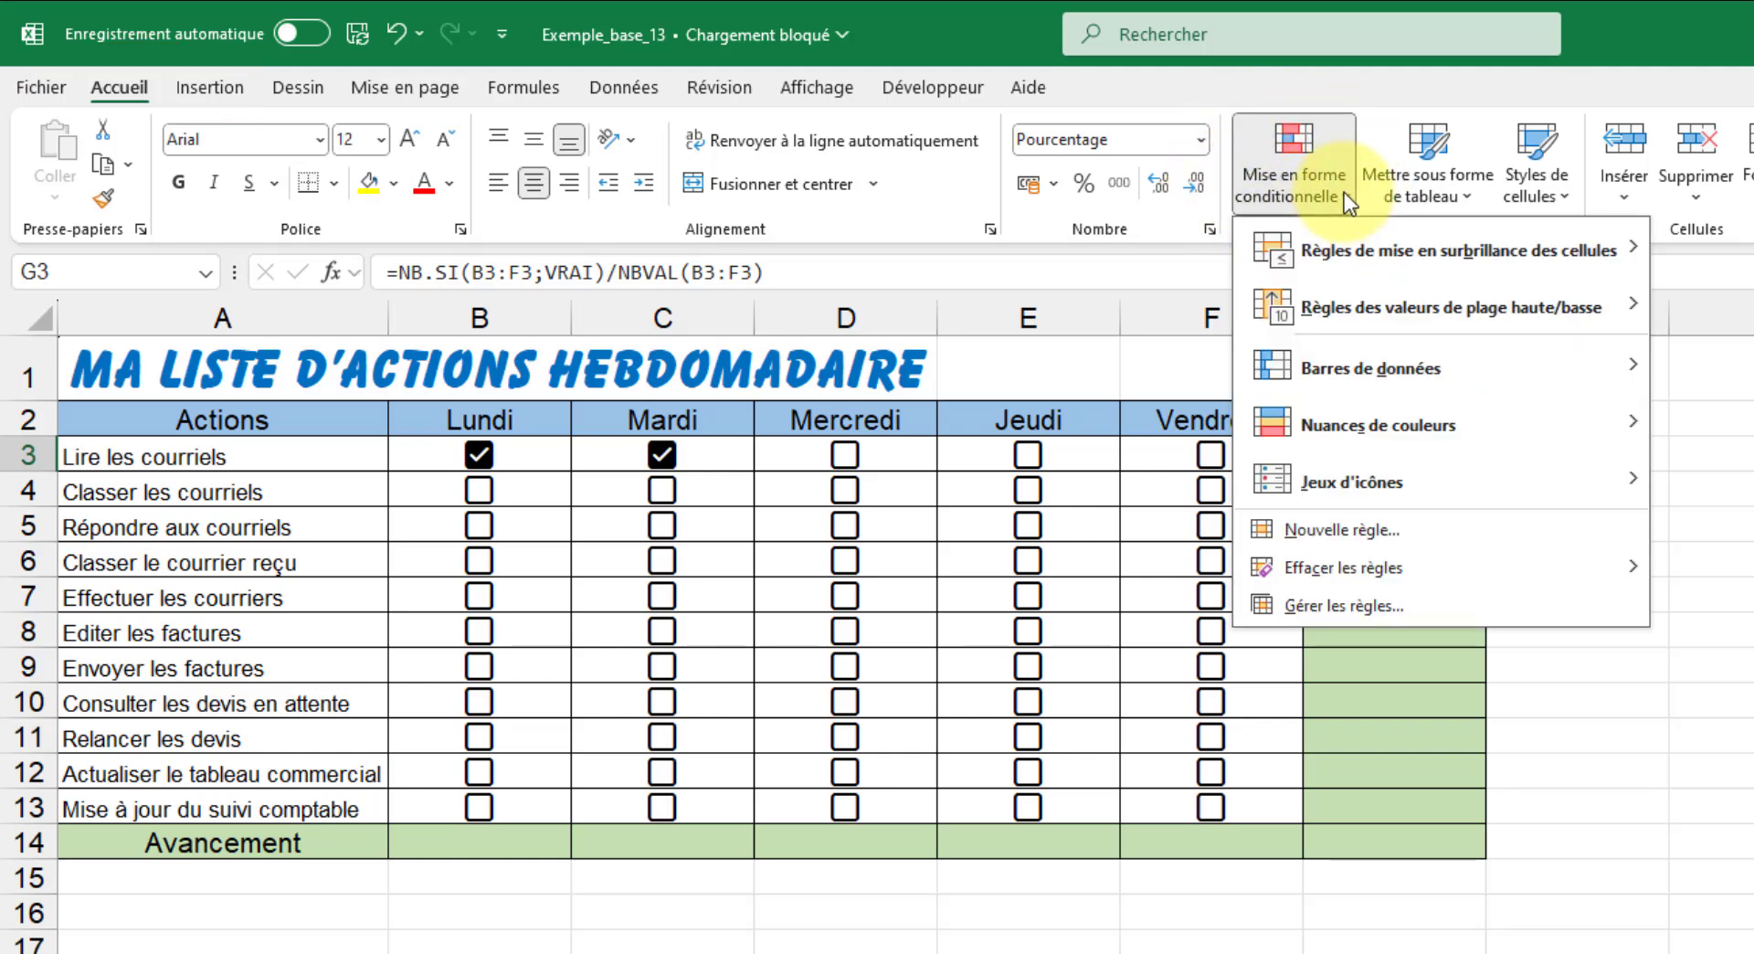
{"action": "left_click", "coordinate": [1355, 532]}
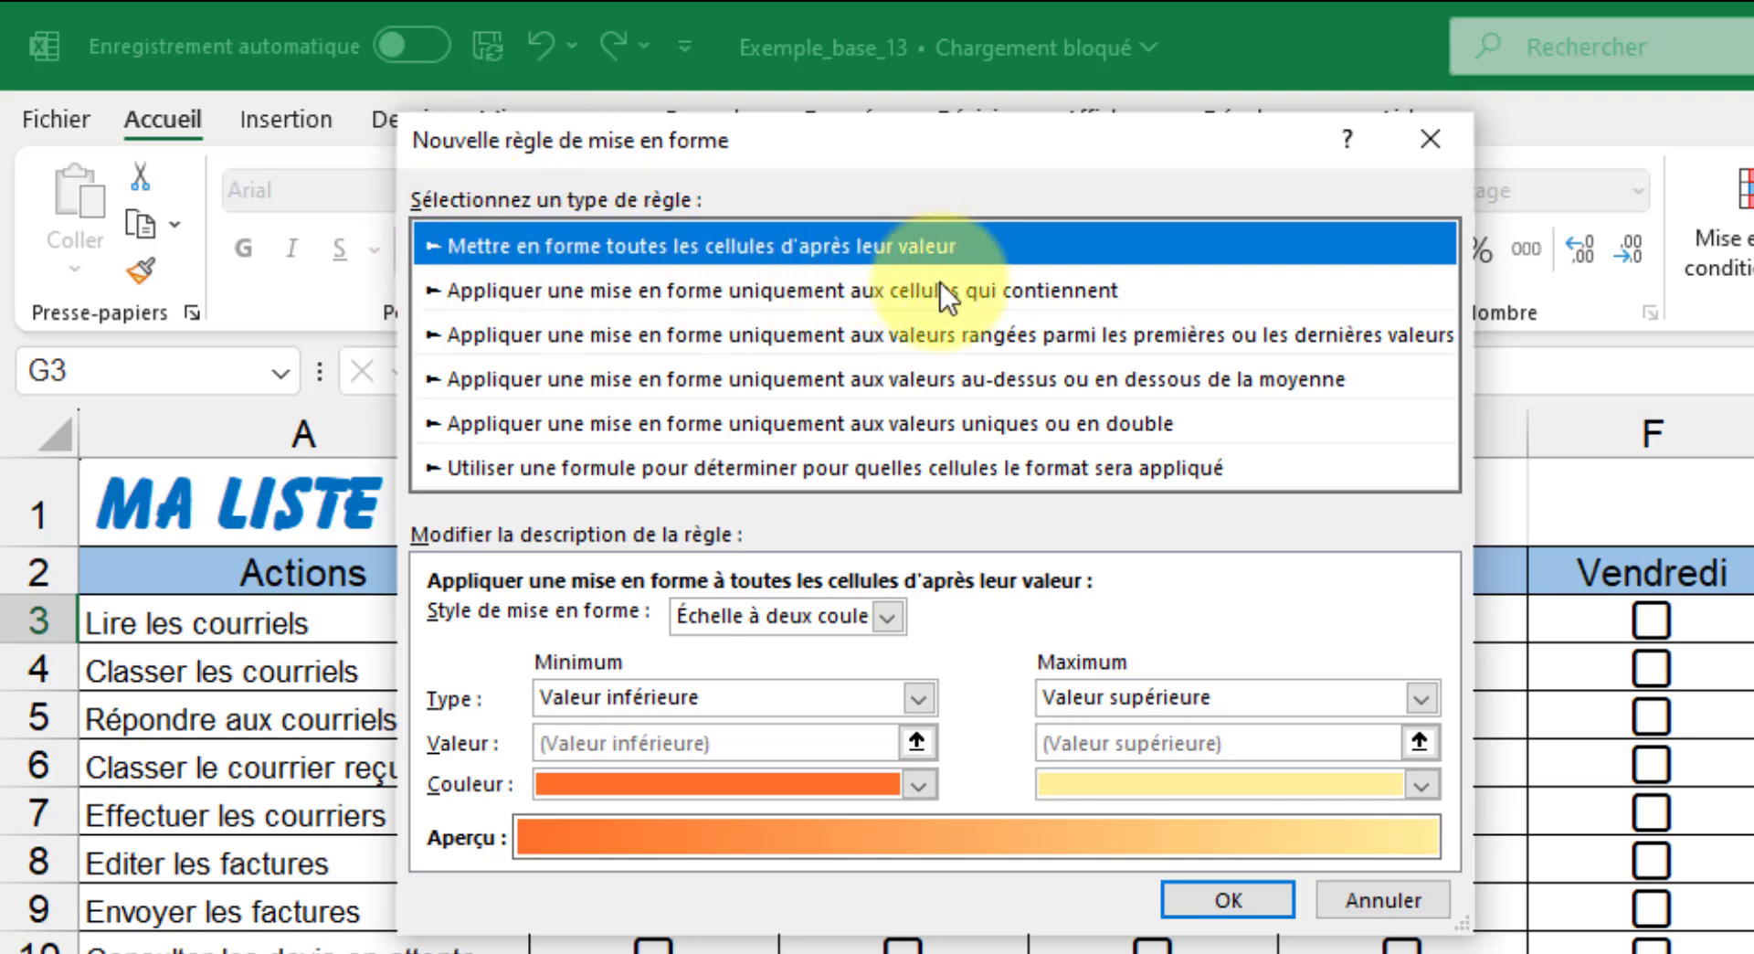
{"action": "left_click", "coordinate": [890, 617]}
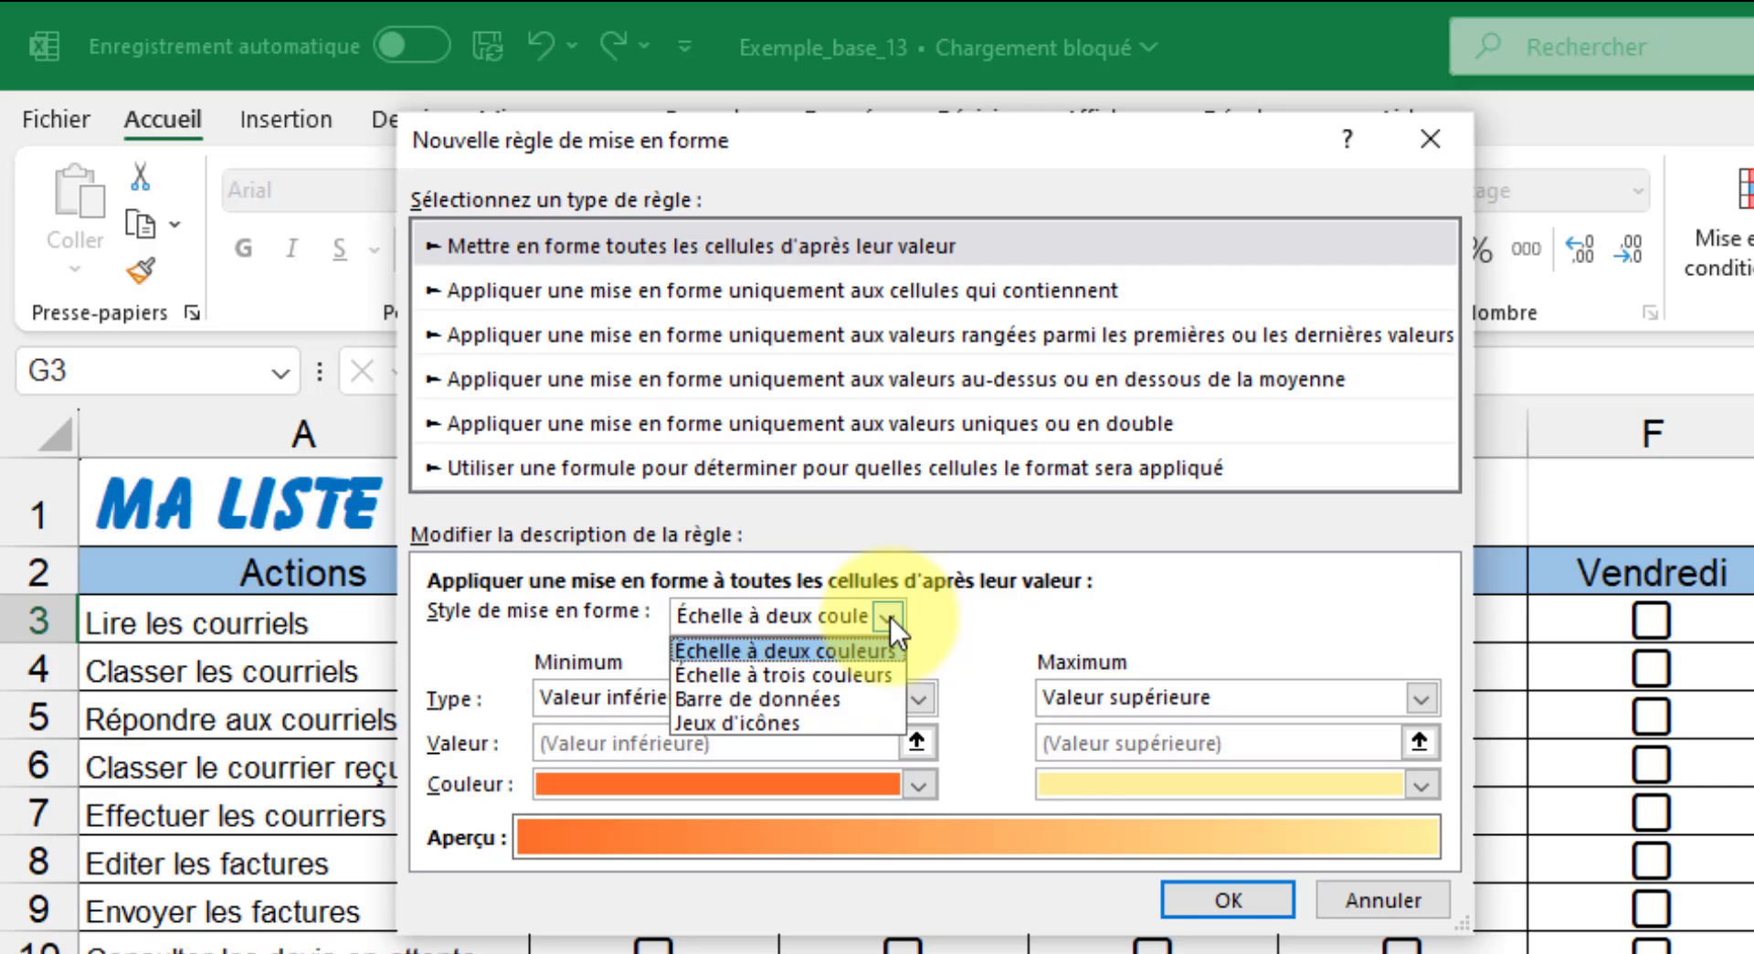
{"action": "left_click", "coordinate": [820, 694]}
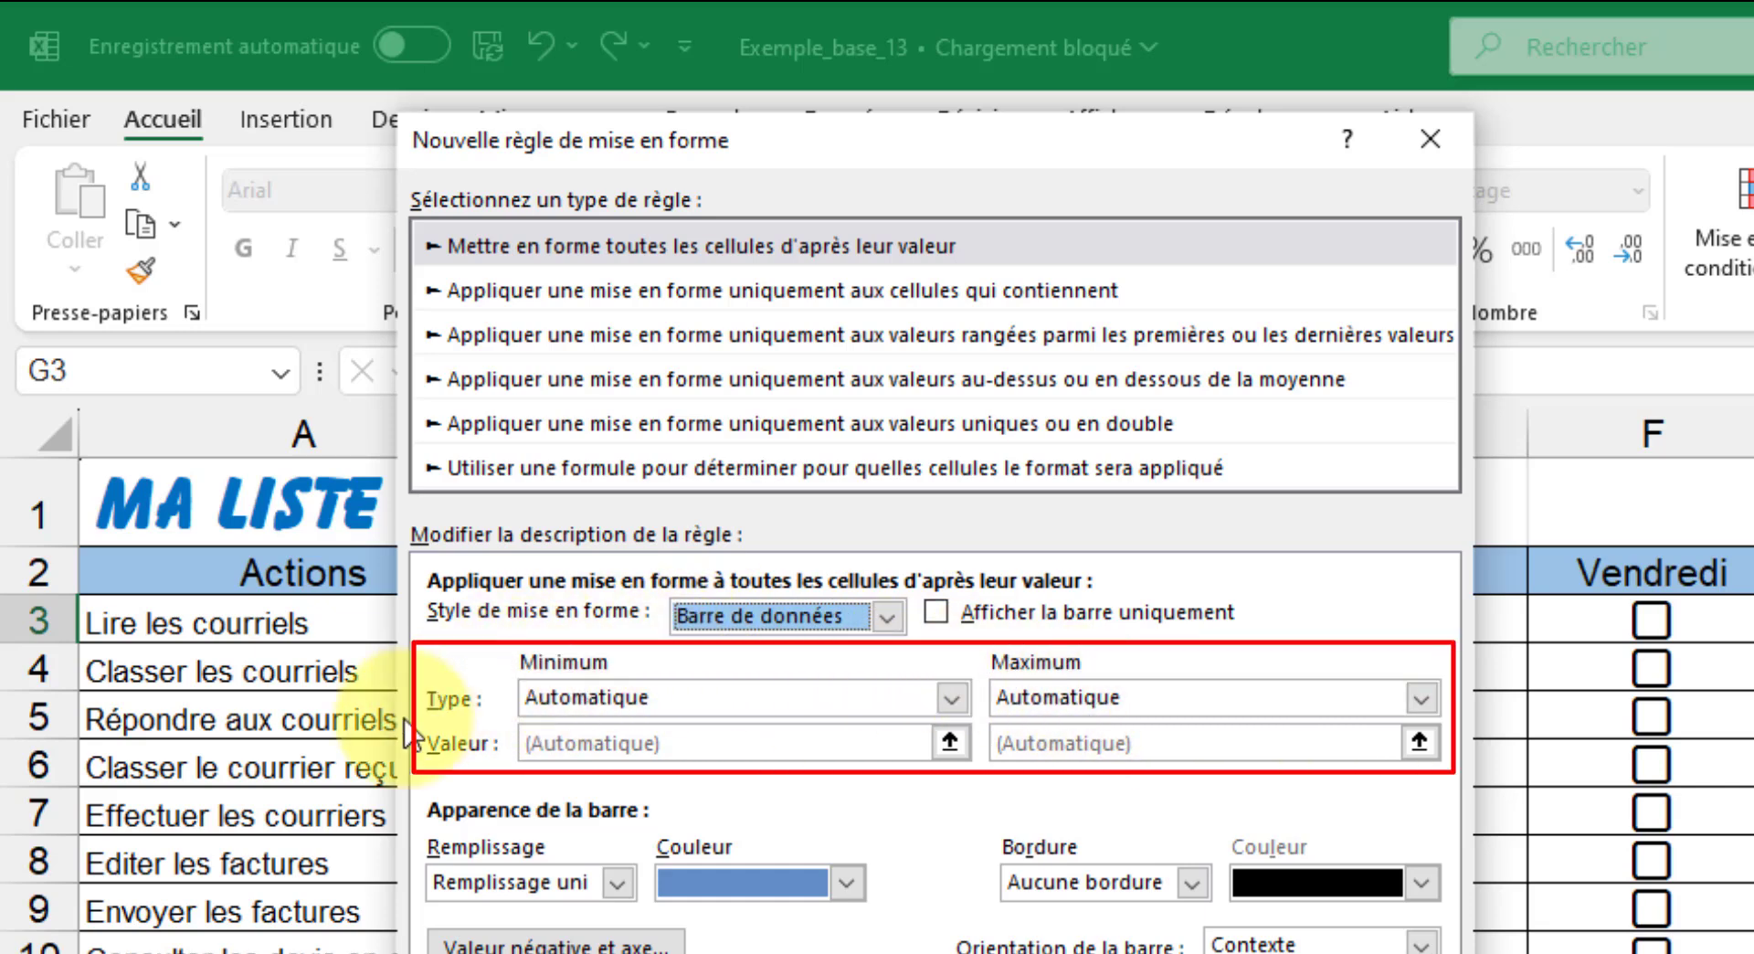
Set the data bar's minimum to type Nombre with value 0 and its maximum to type Nombre with value 1.
{"action": "left_click", "coordinate": [951, 698]}
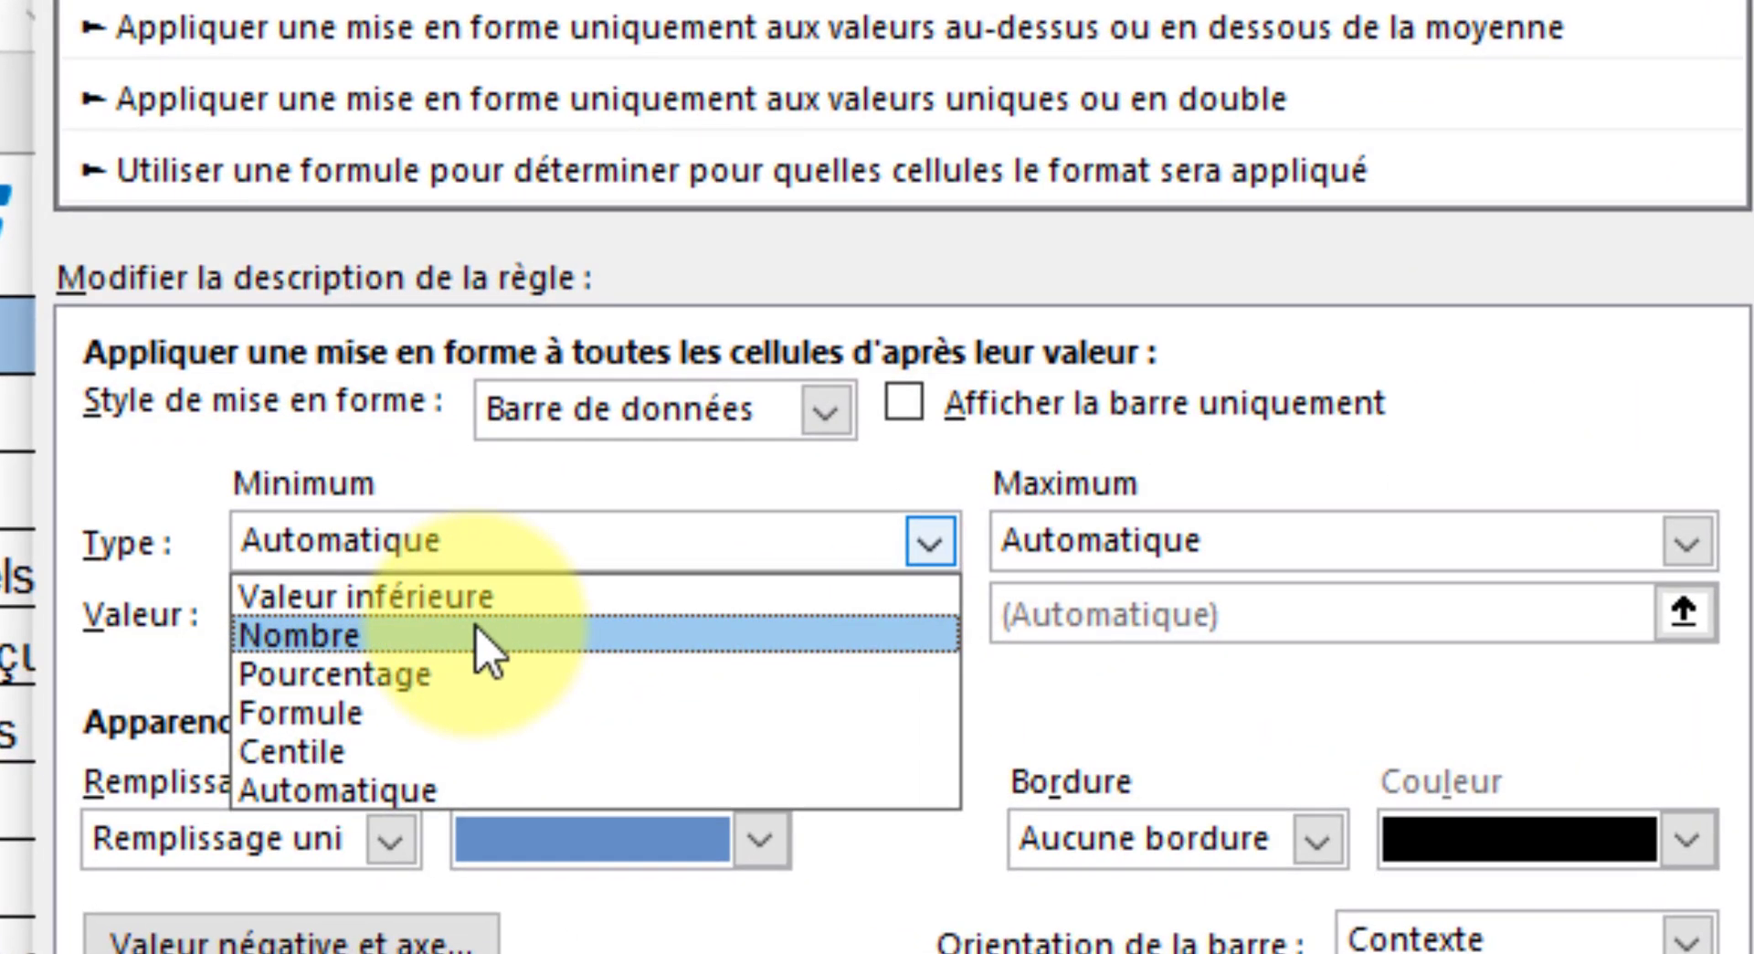
{"action": "left_click", "coordinate": [548, 680]}
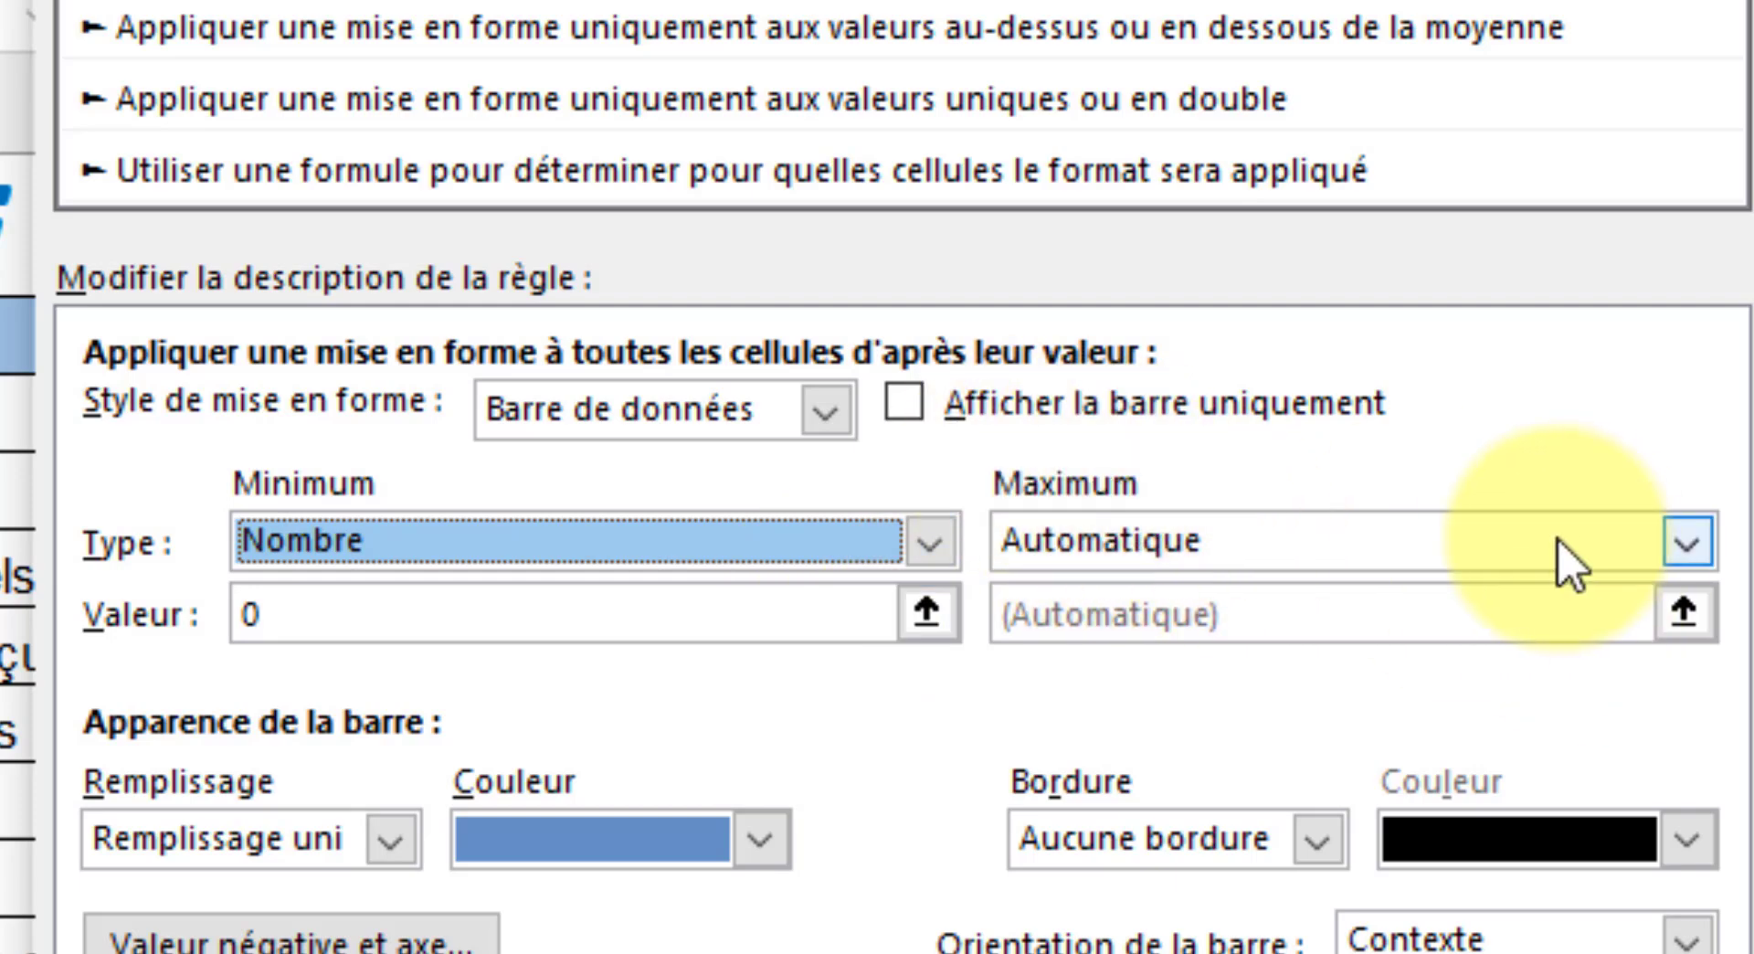
{"action": "left_click", "coordinate": [1686, 541]}
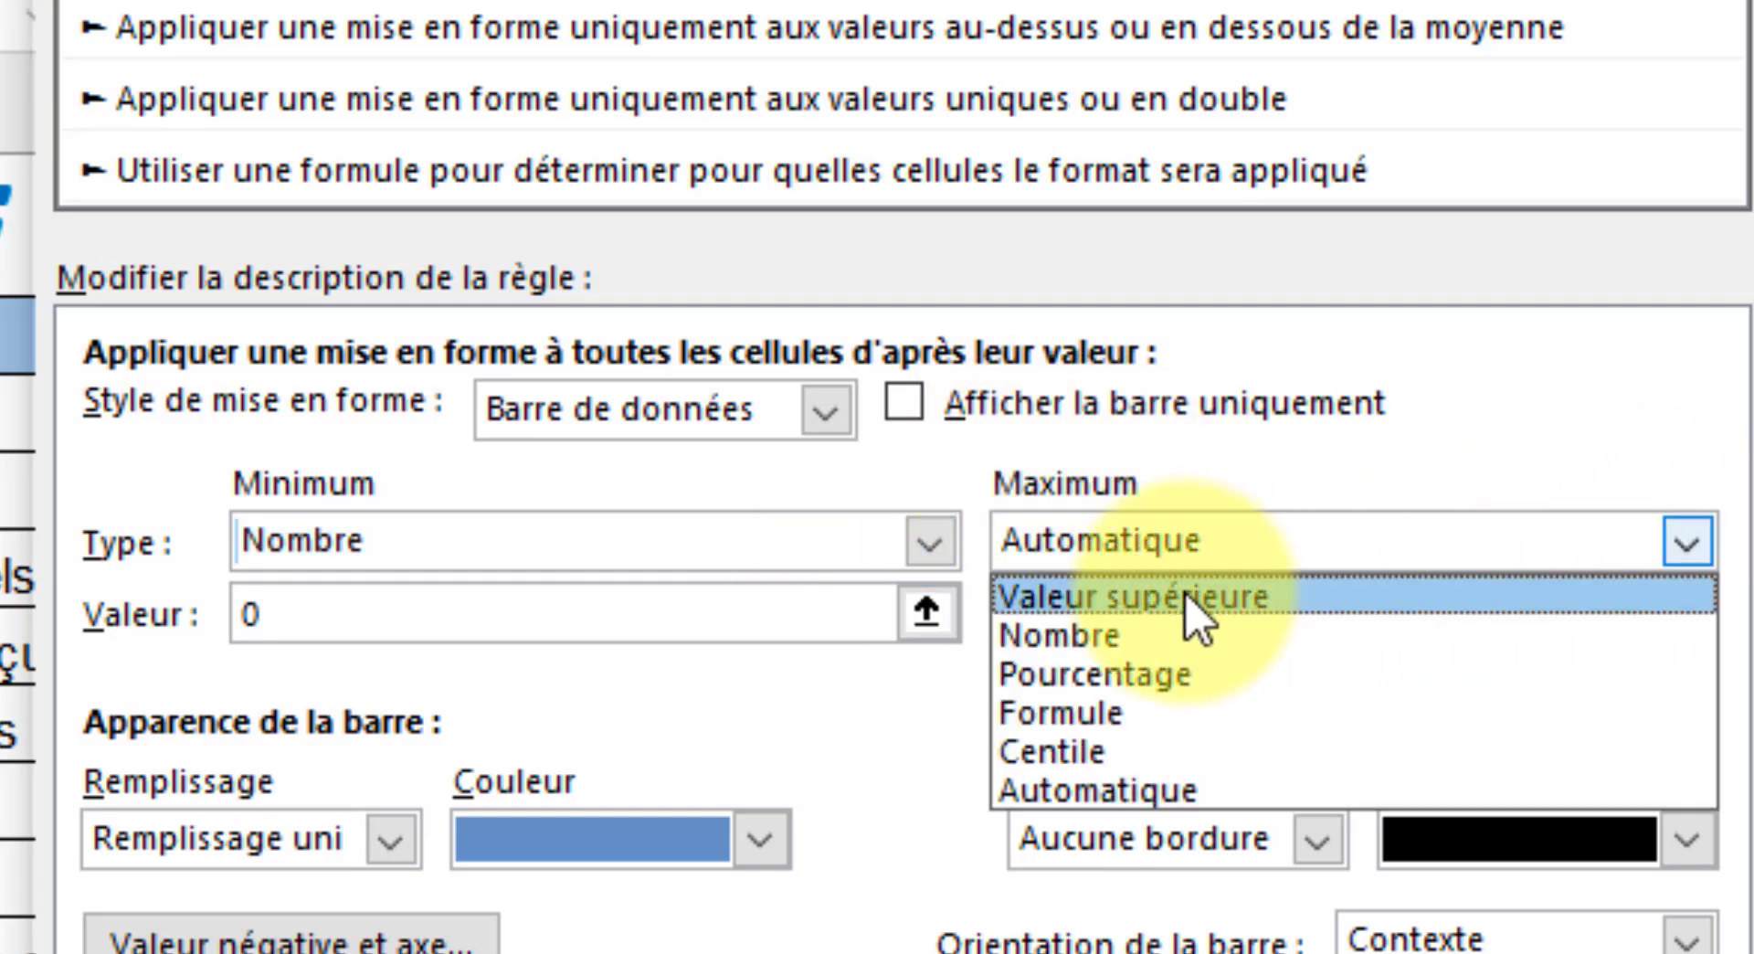
{"action": "left_click", "coordinate": [1030, 630]}
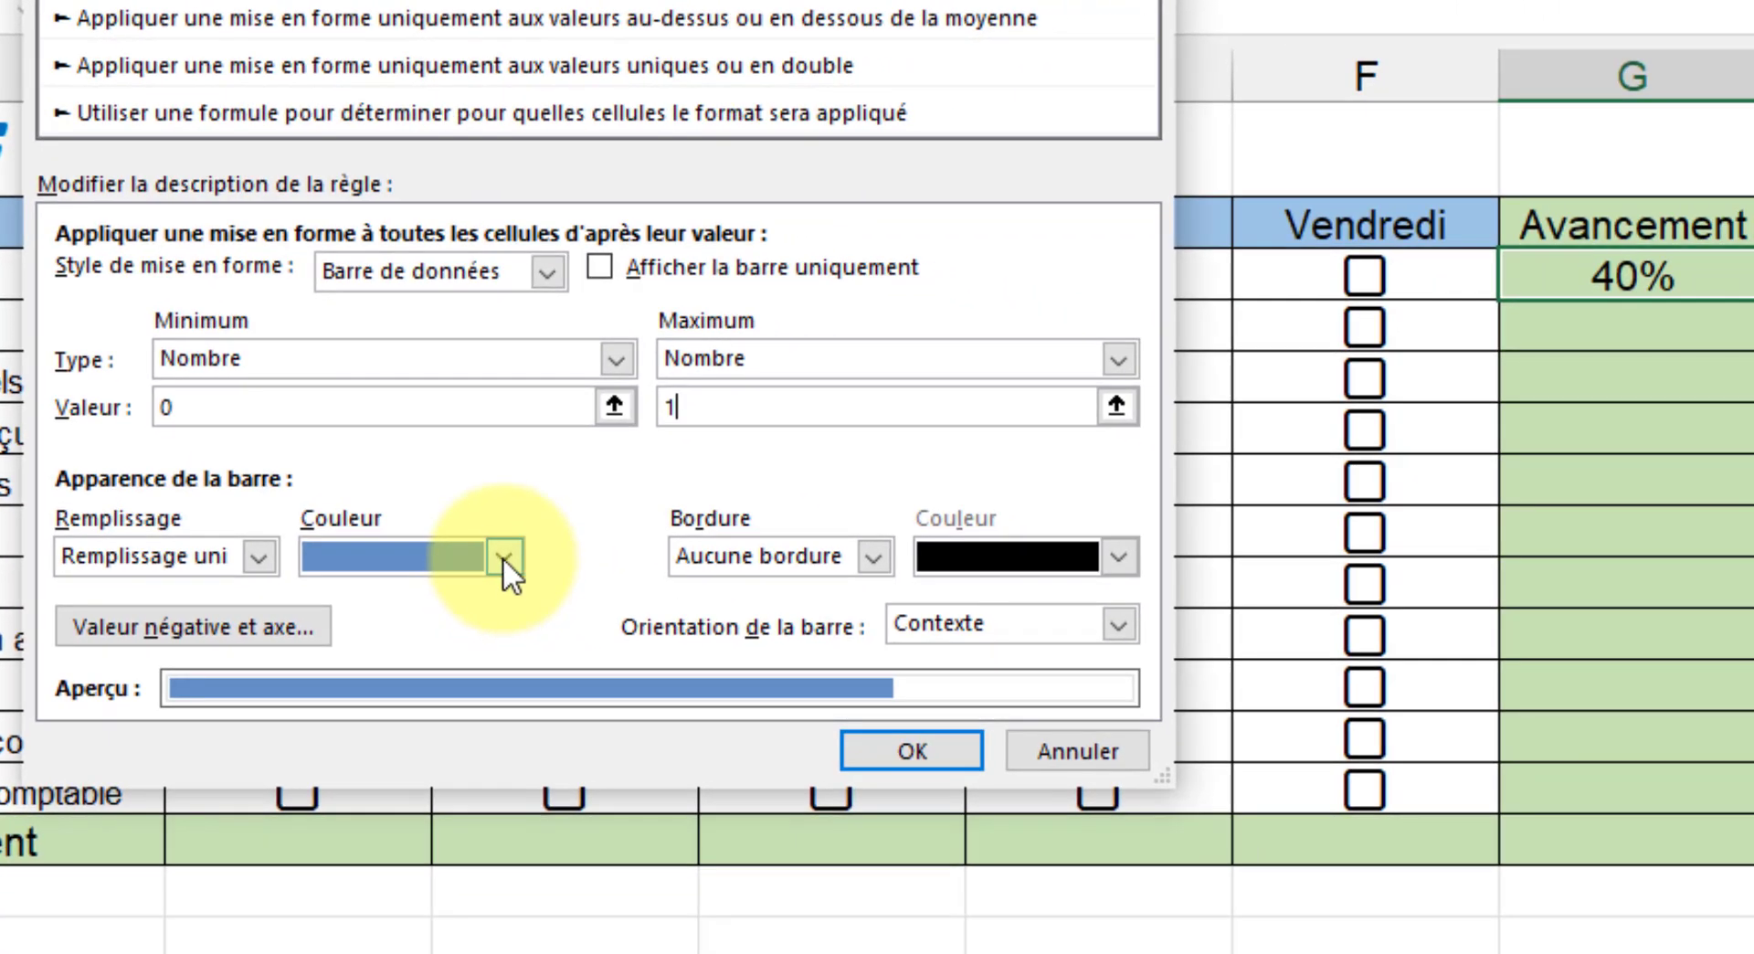
Give the data bar a gold-orange fill color and apply the rule to G3.
{"action": "left_click", "coordinate": [504, 556]}
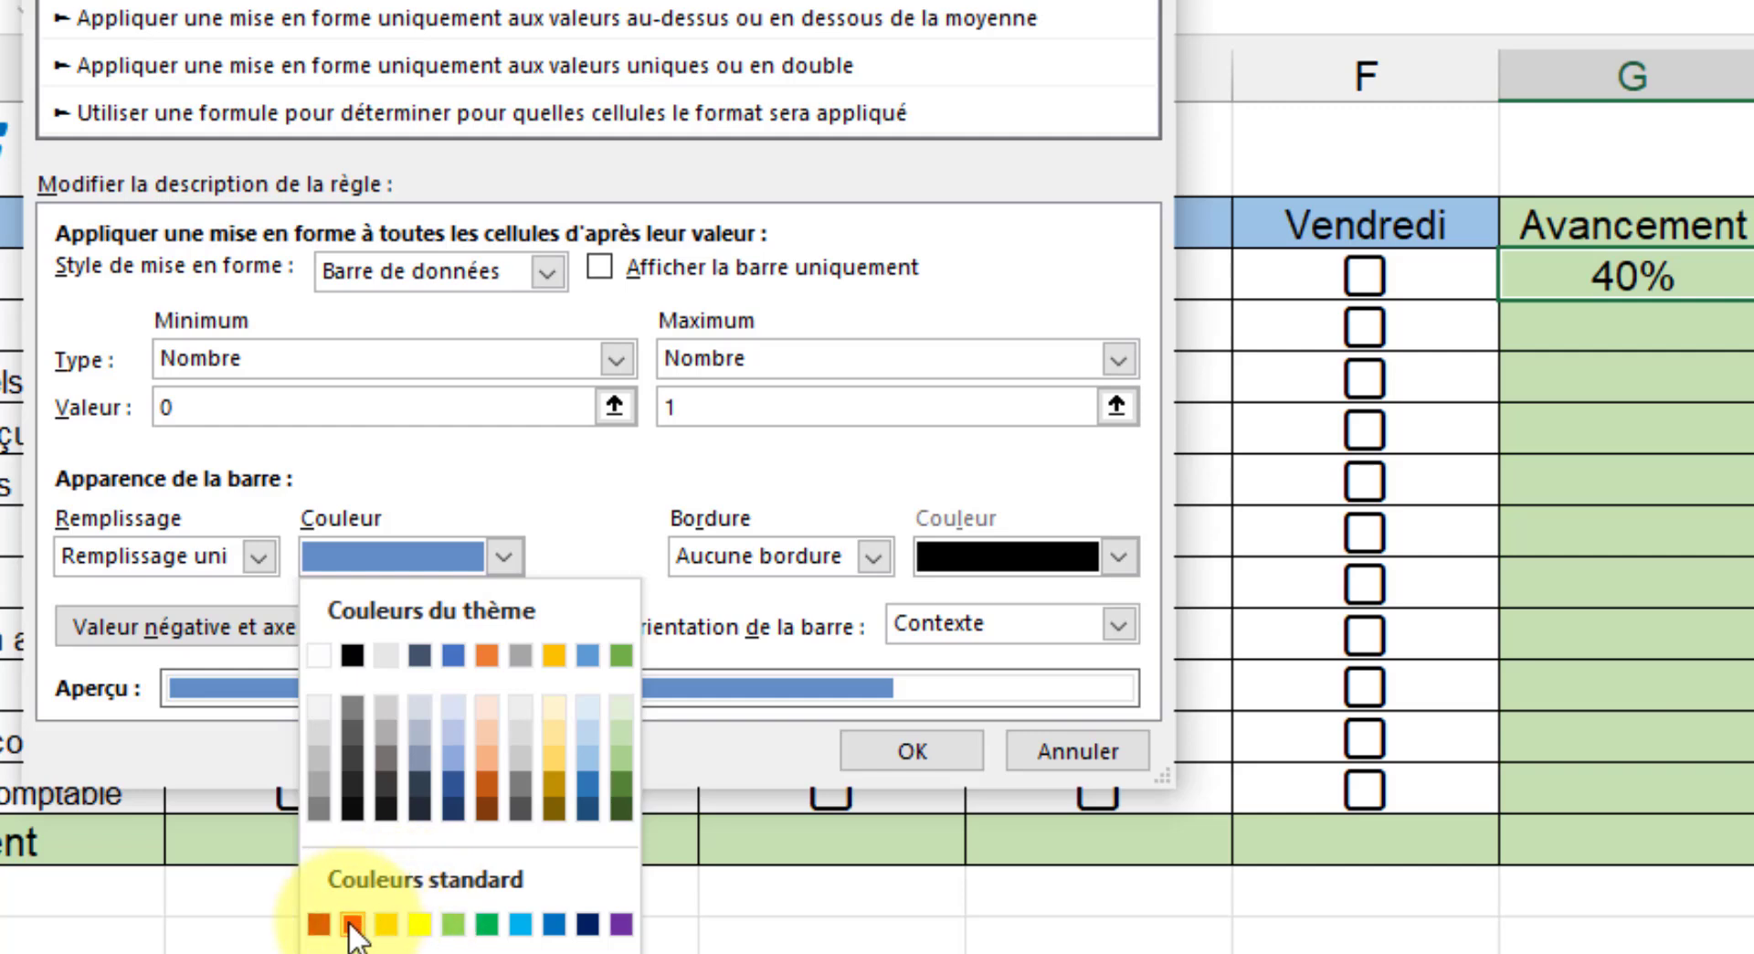
{"action": "left_click", "coordinate": [385, 925]}
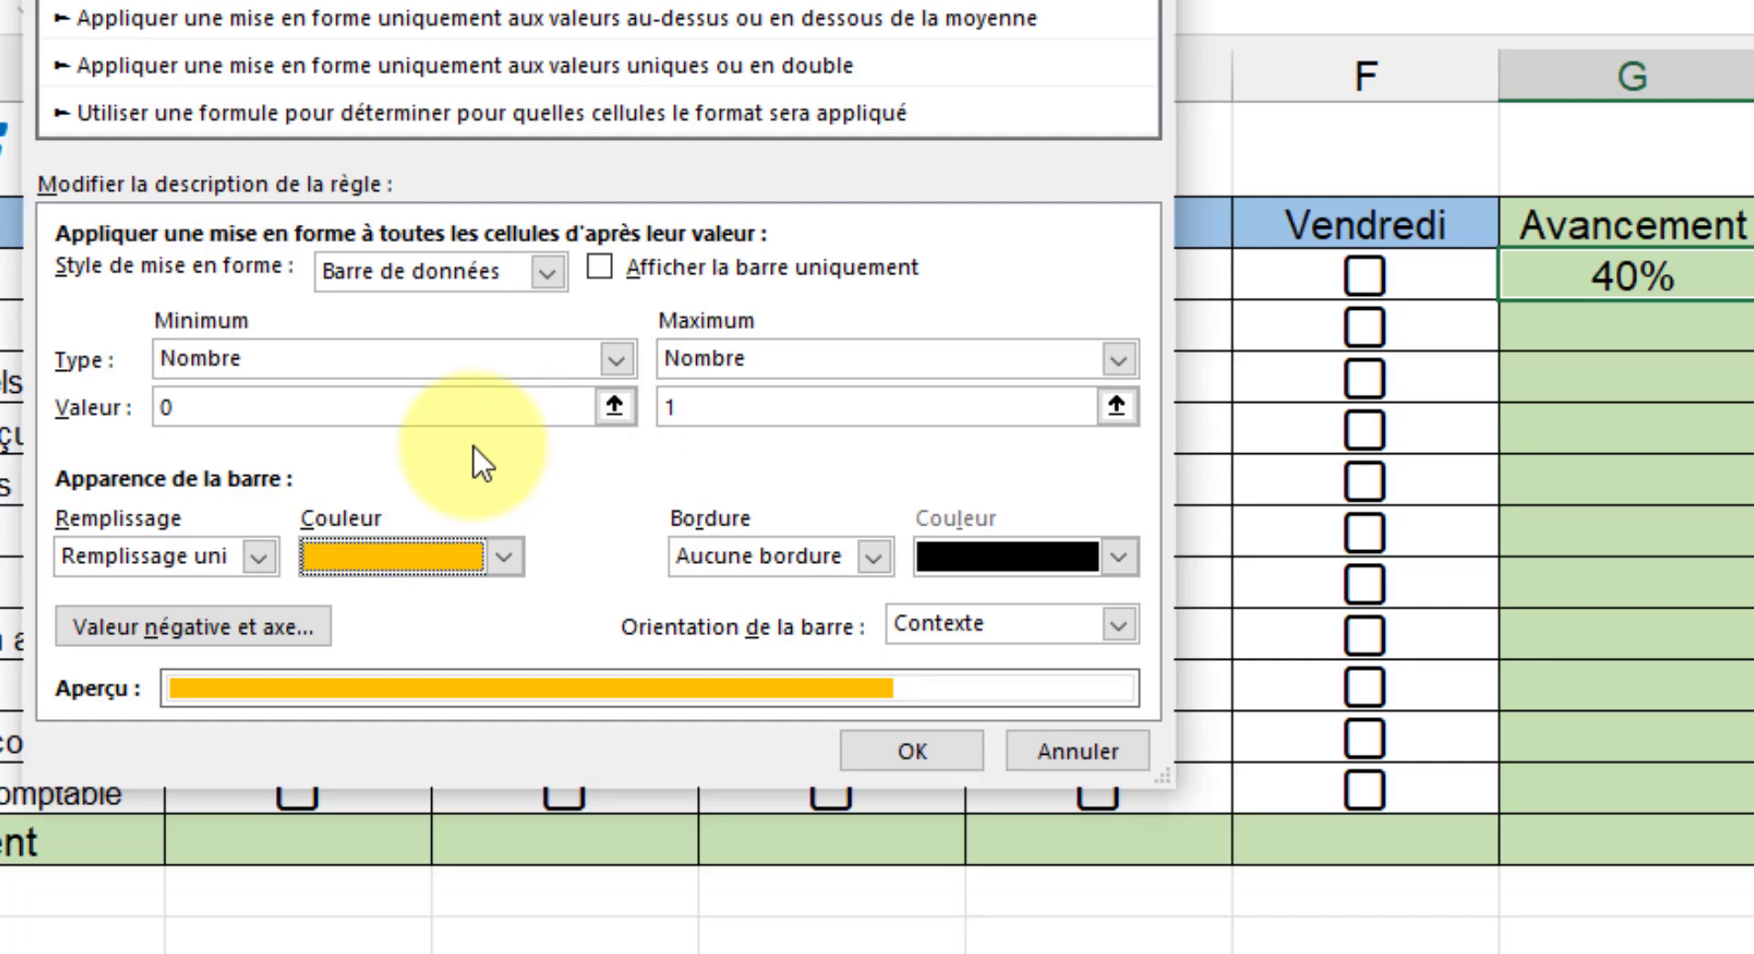
{"action": "left_click", "coordinate": [912, 750]}
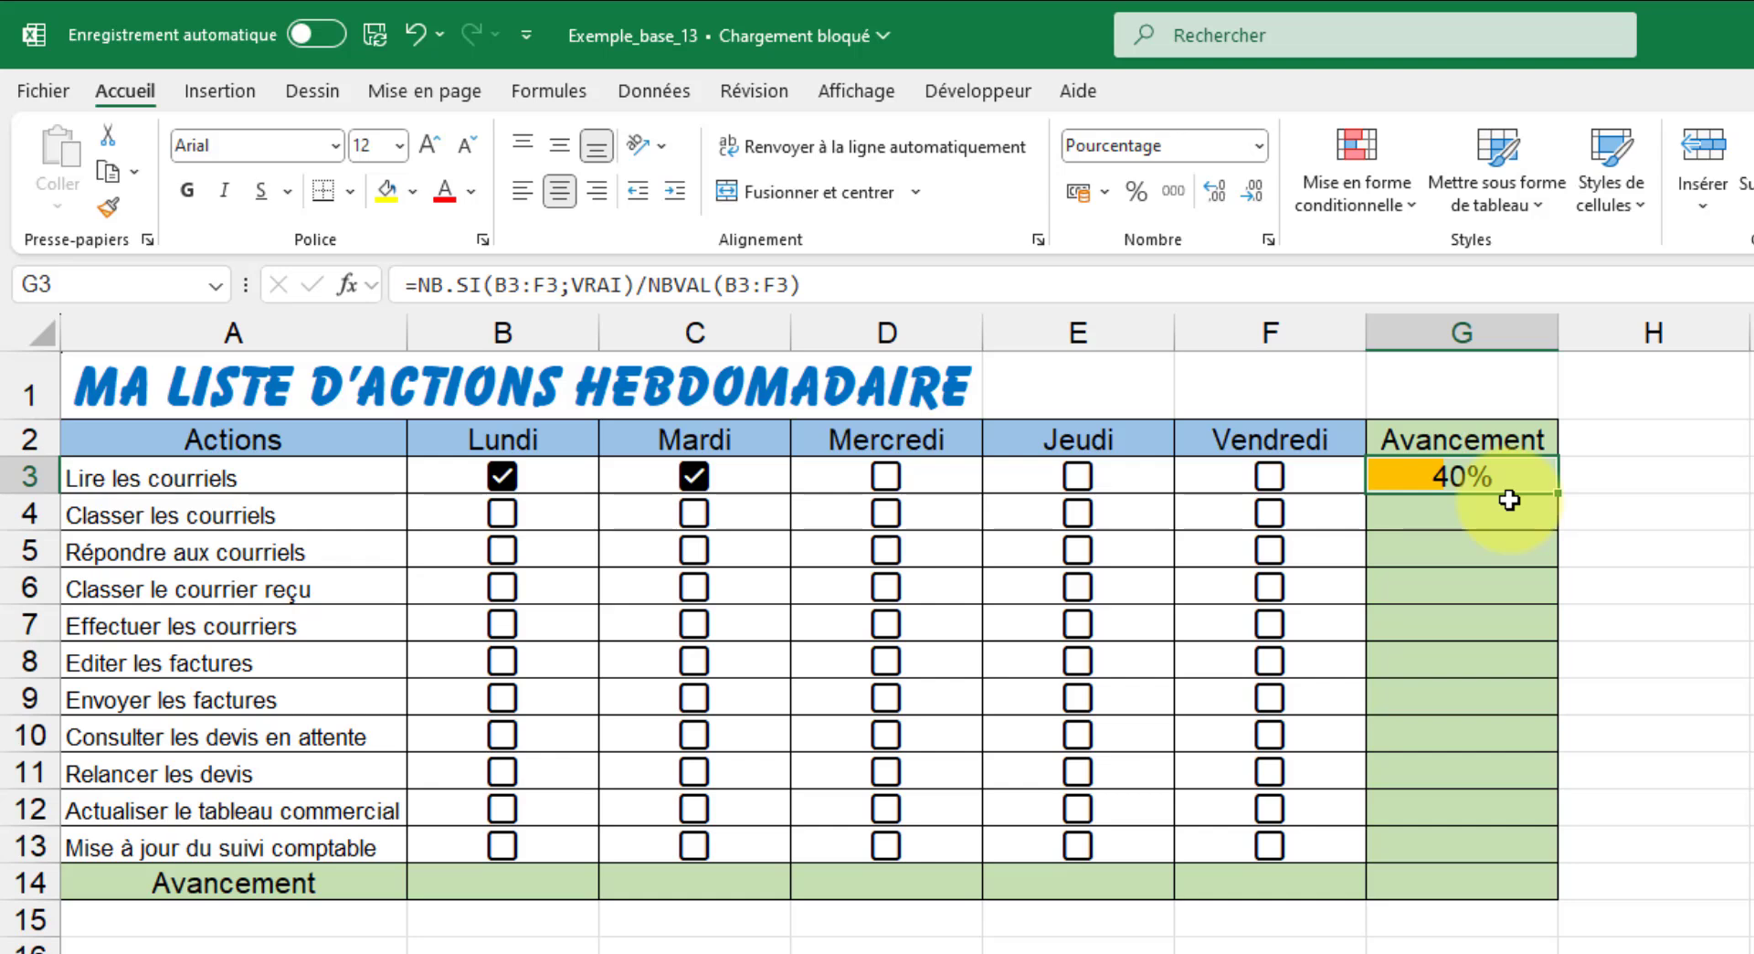
Test the data bar by unchecking and rechecking Mardi in row 3, and check Mercredi and Jeudi as well.
{"action": "left_click", "coordinate": [696, 476]}
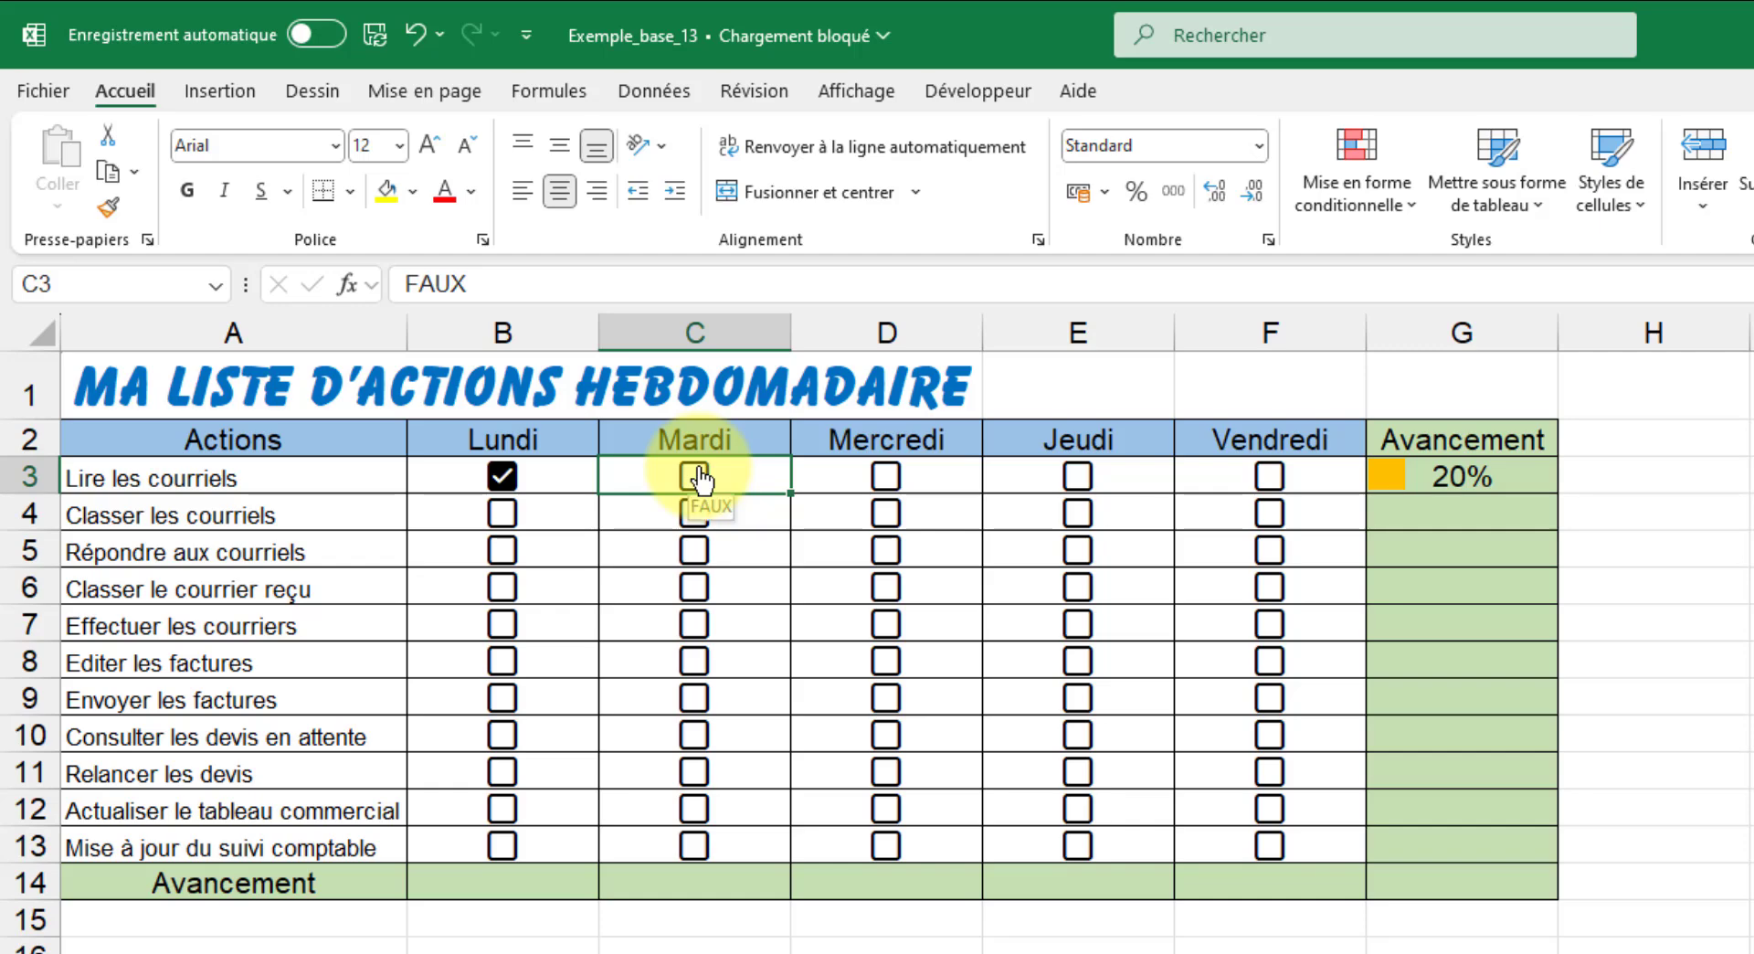
{"action": "left_click", "coordinate": [696, 476]}
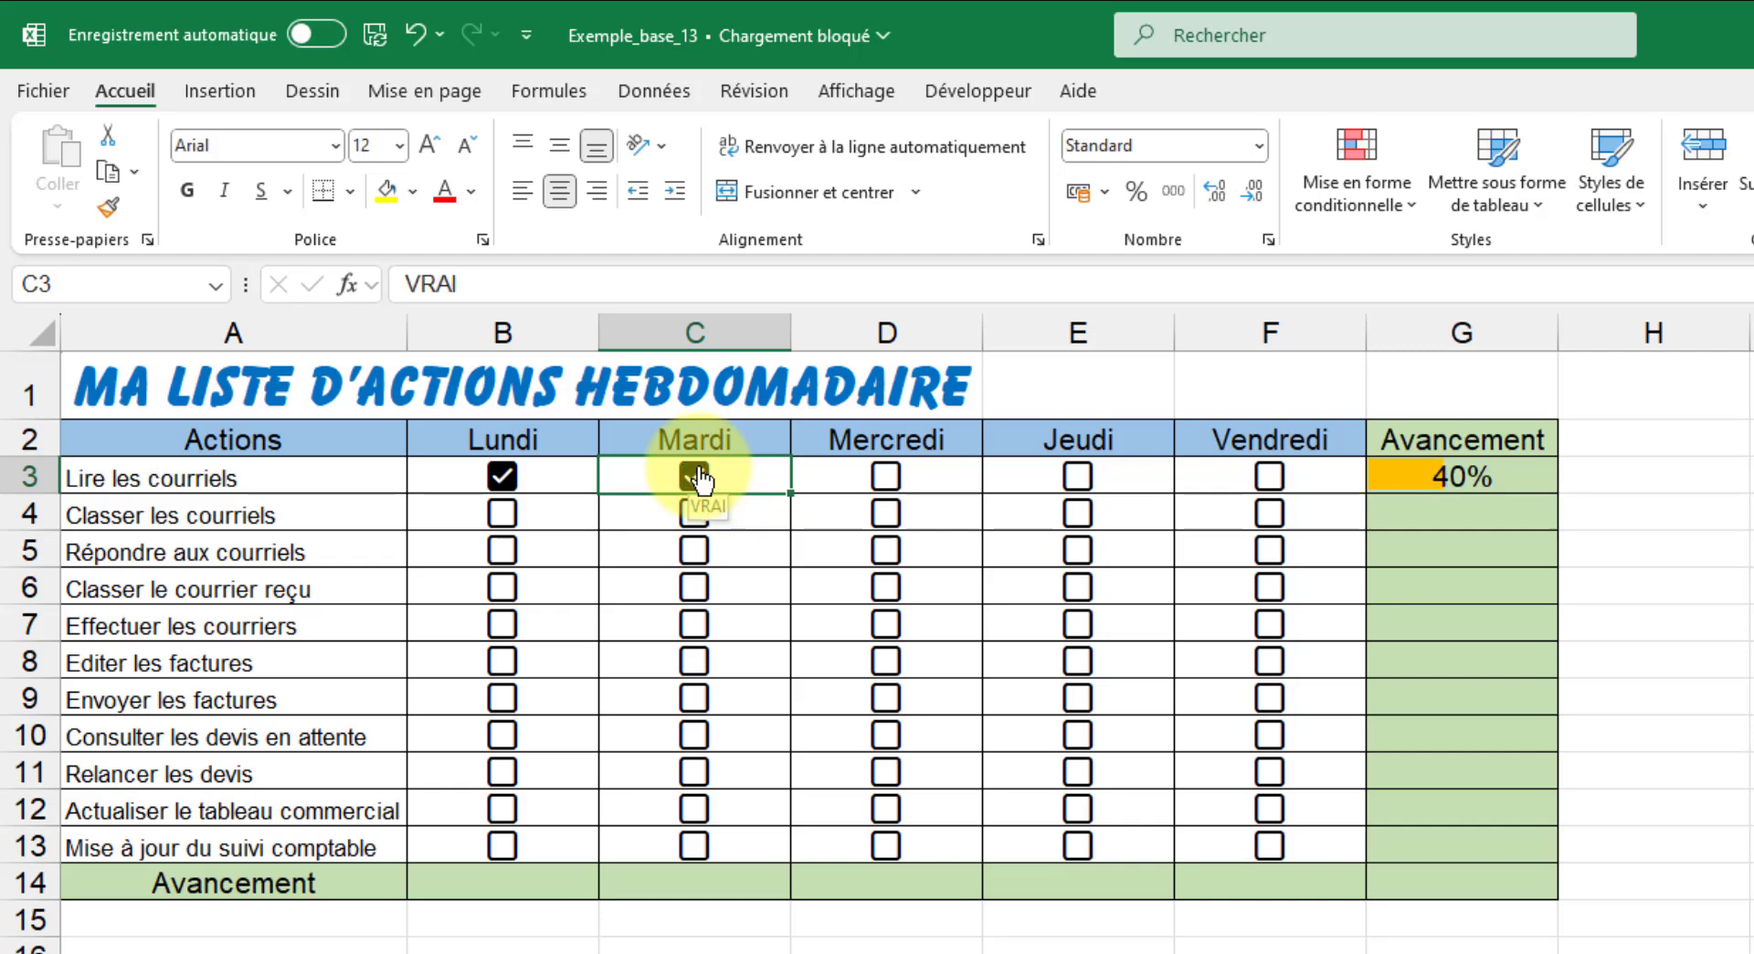
{"action": "left_click", "coordinate": [888, 479]}
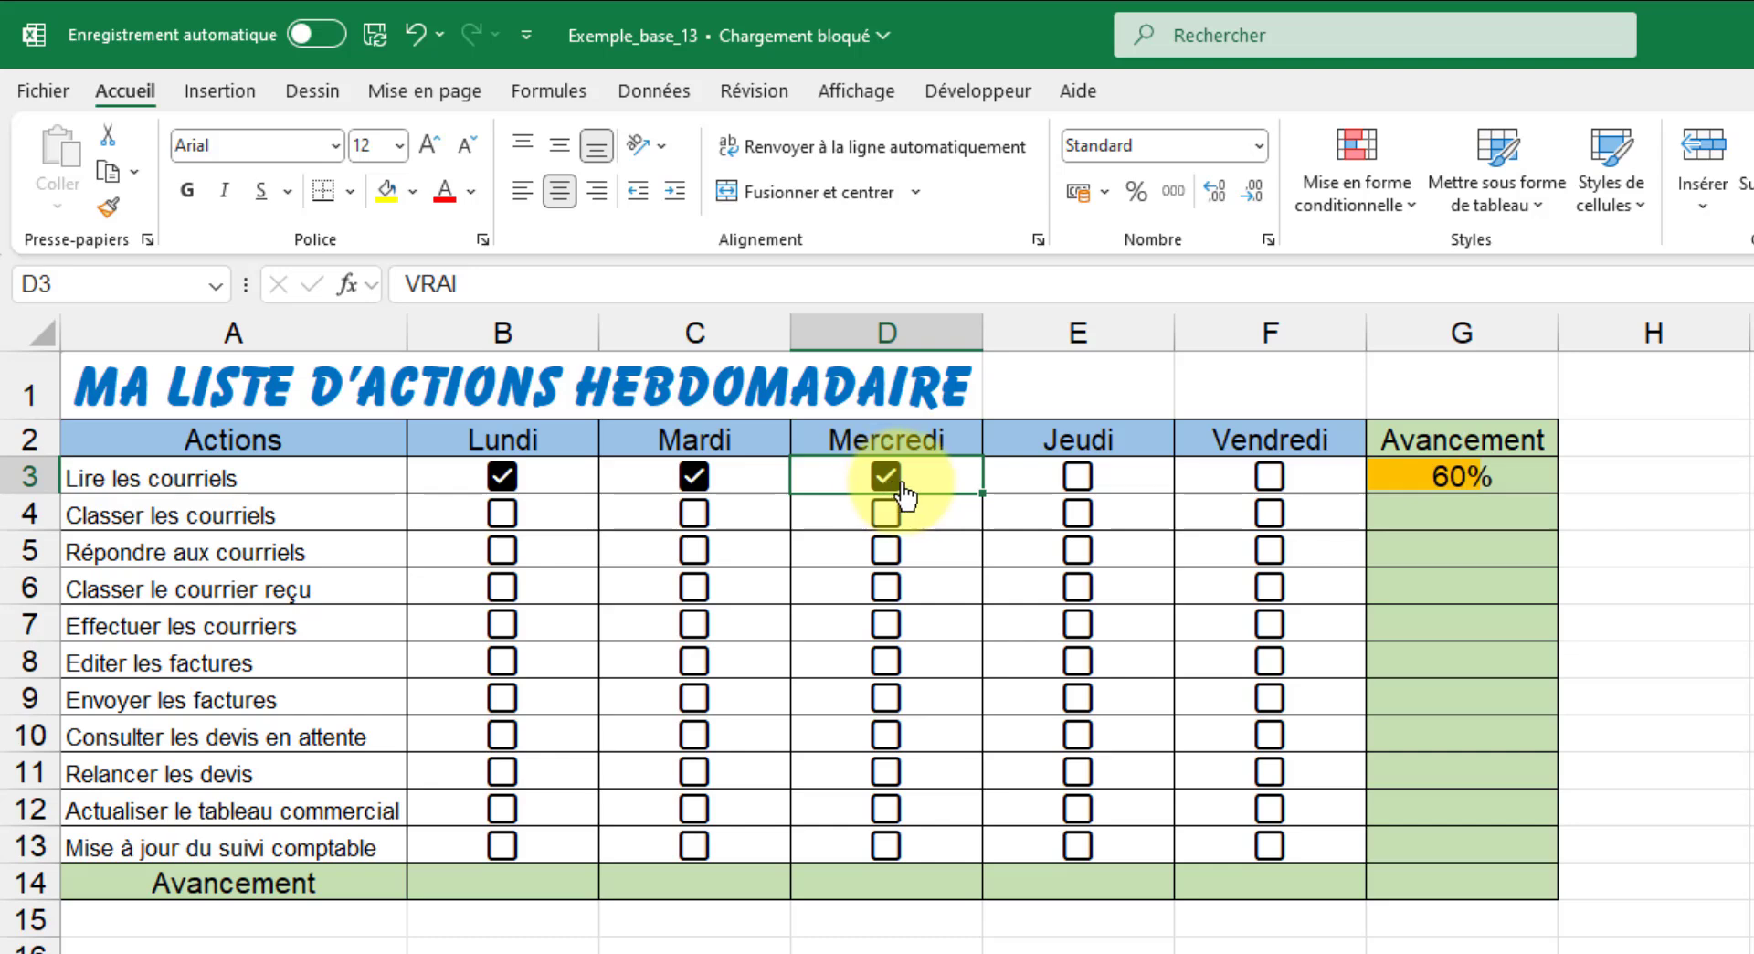
{"action": "left_click", "coordinate": [1076, 479]}
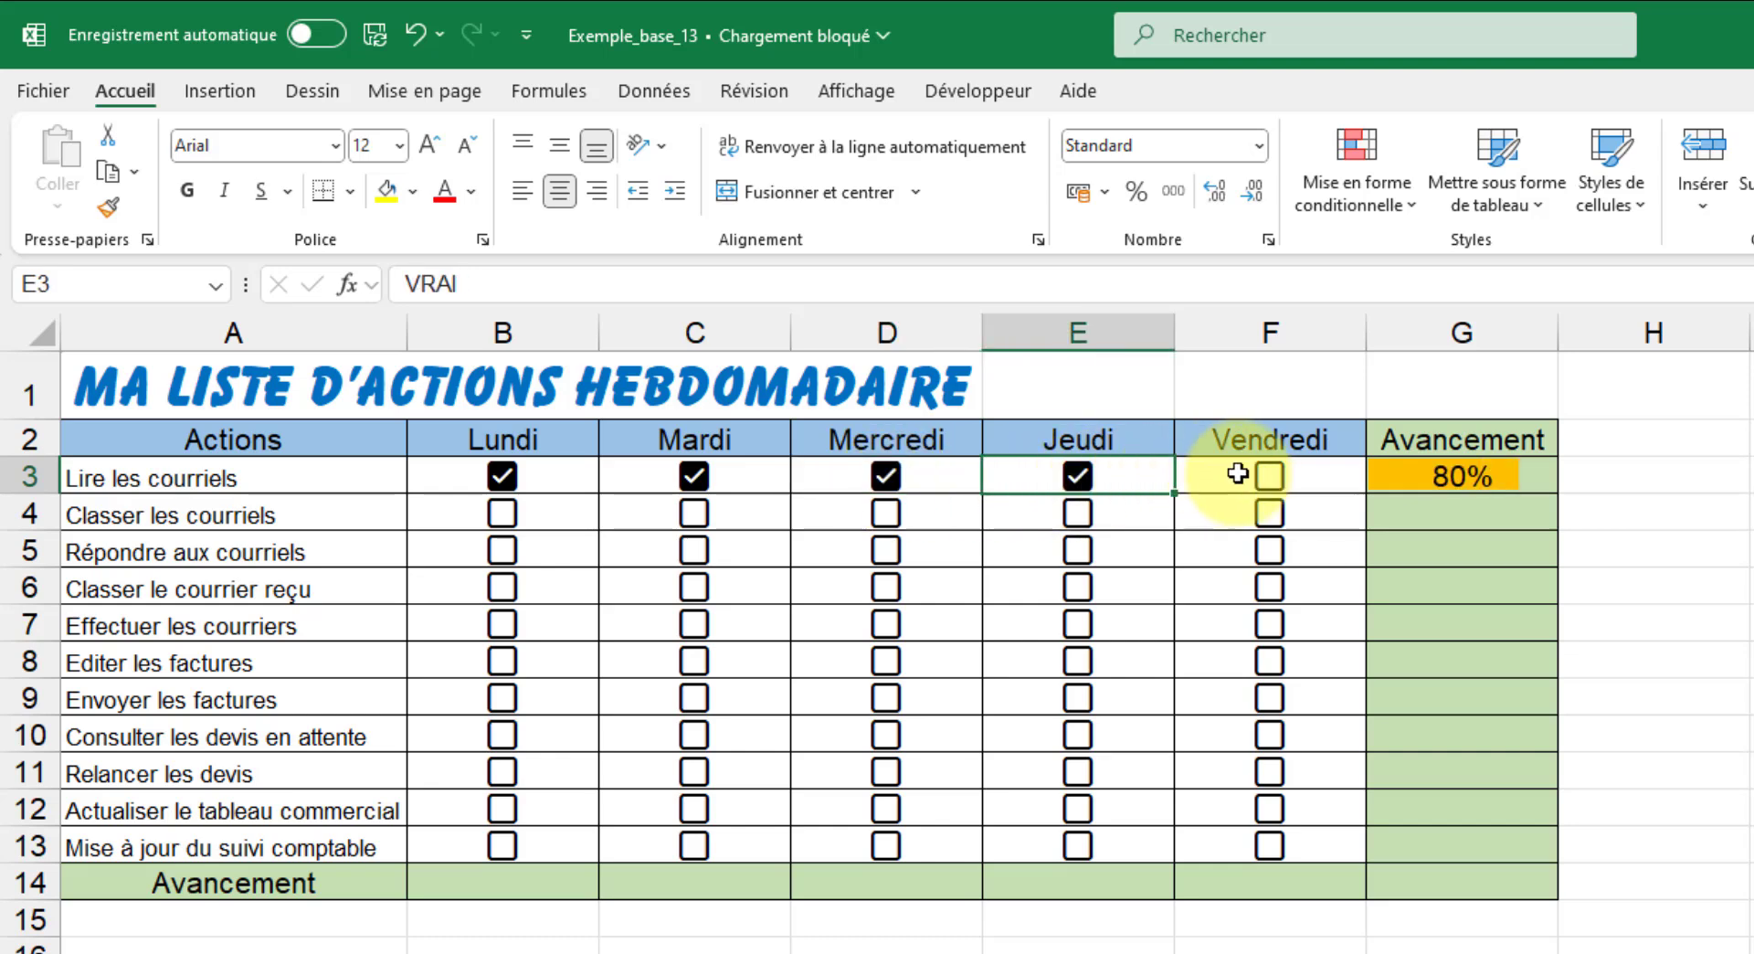
Check Vendredi in row 3, and fill the progress formula and data bar from G3 down to G13.
{"action": "left_click", "coordinate": [1275, 482]}
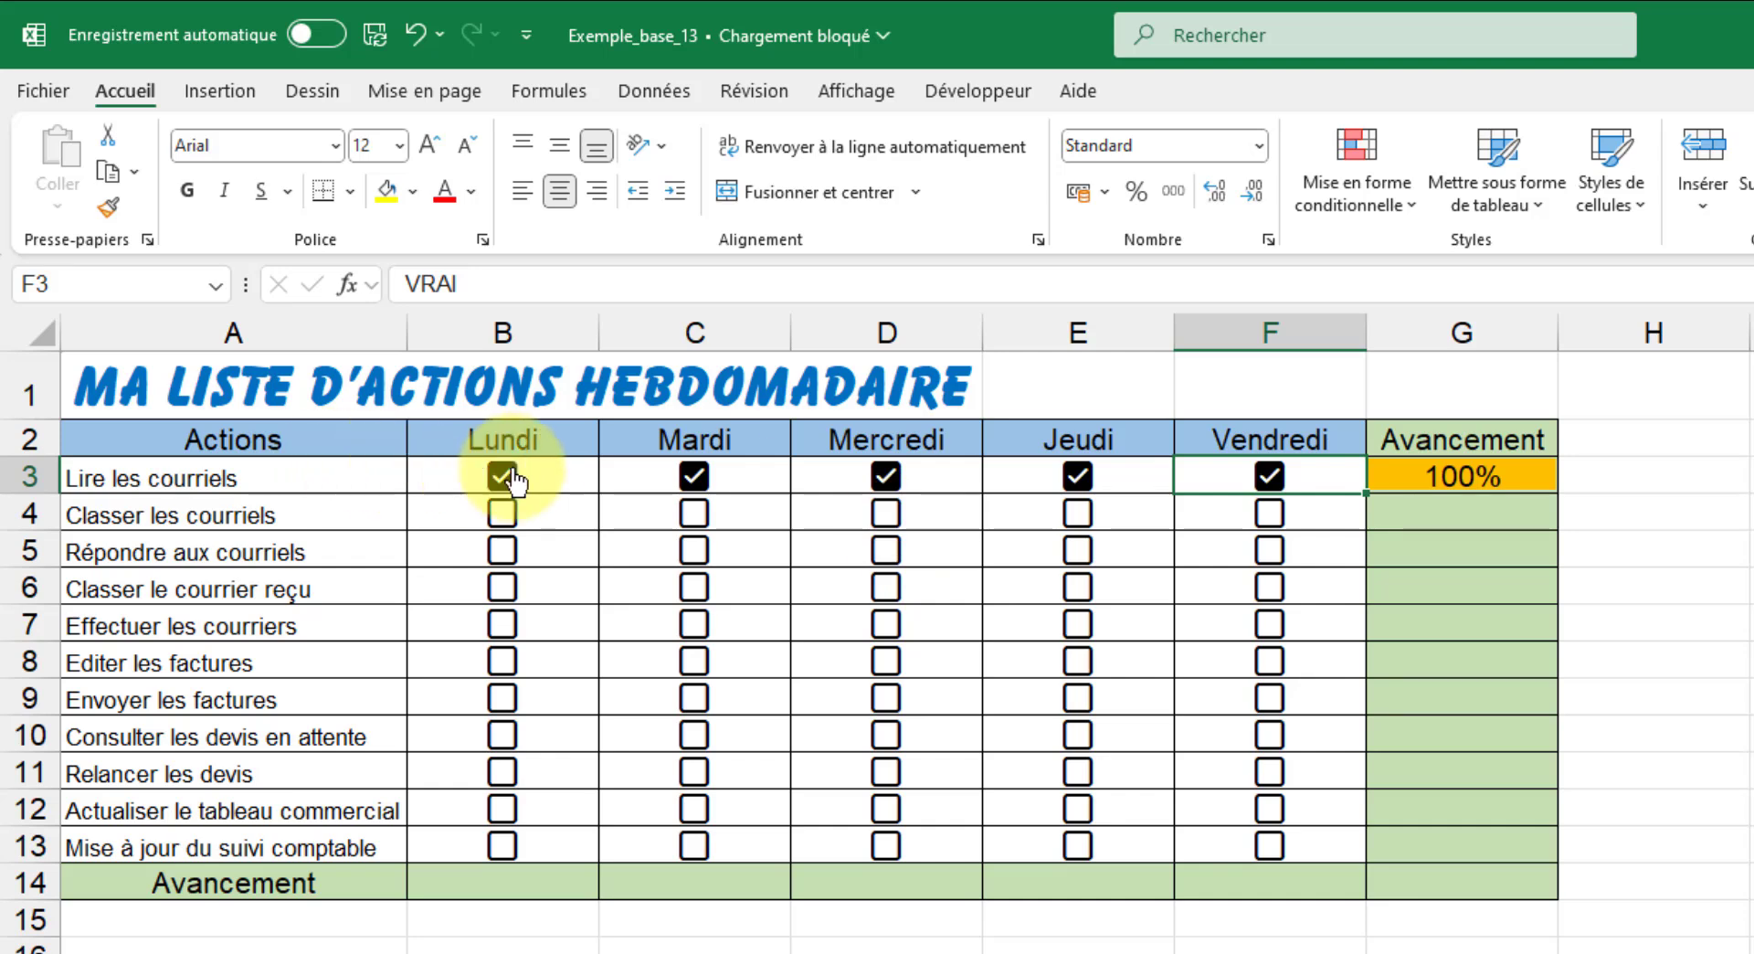
{"action": "left_click", "coordinate": [1482, 484]}
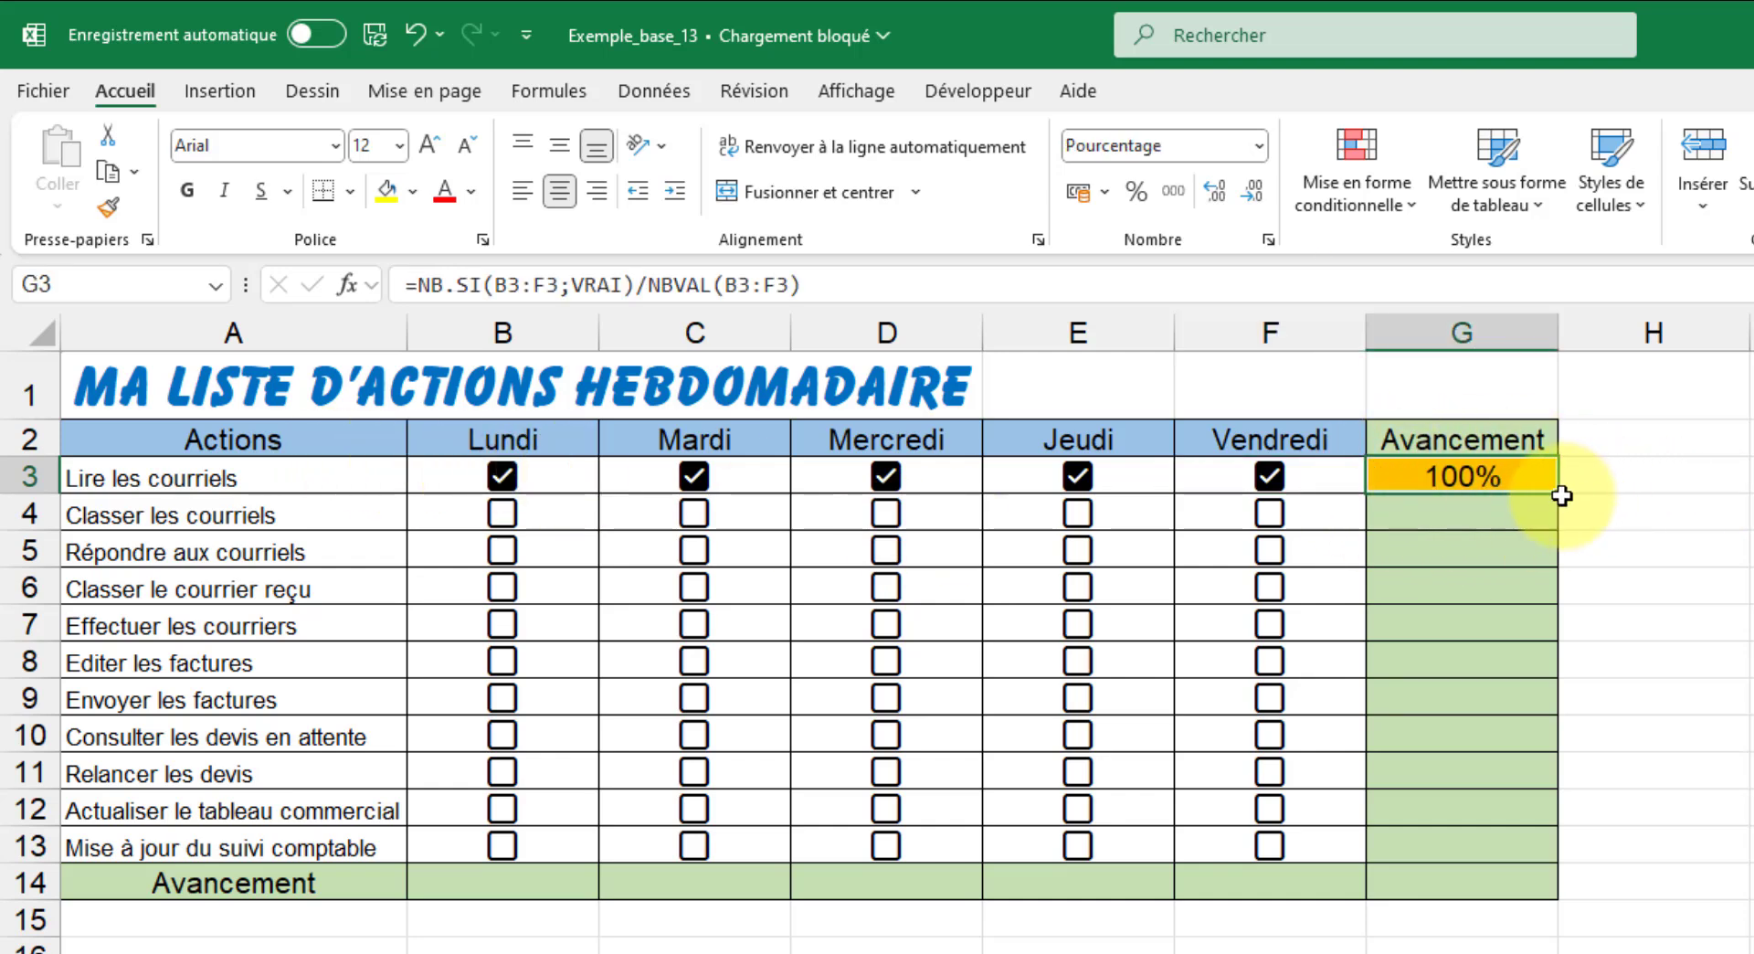
{"action": "left_click_drag", "start_coordinate": [1561, 495], "coordinate": [1530, 863]}
{"action": "left_click", "coordinate": [1740, 621]}
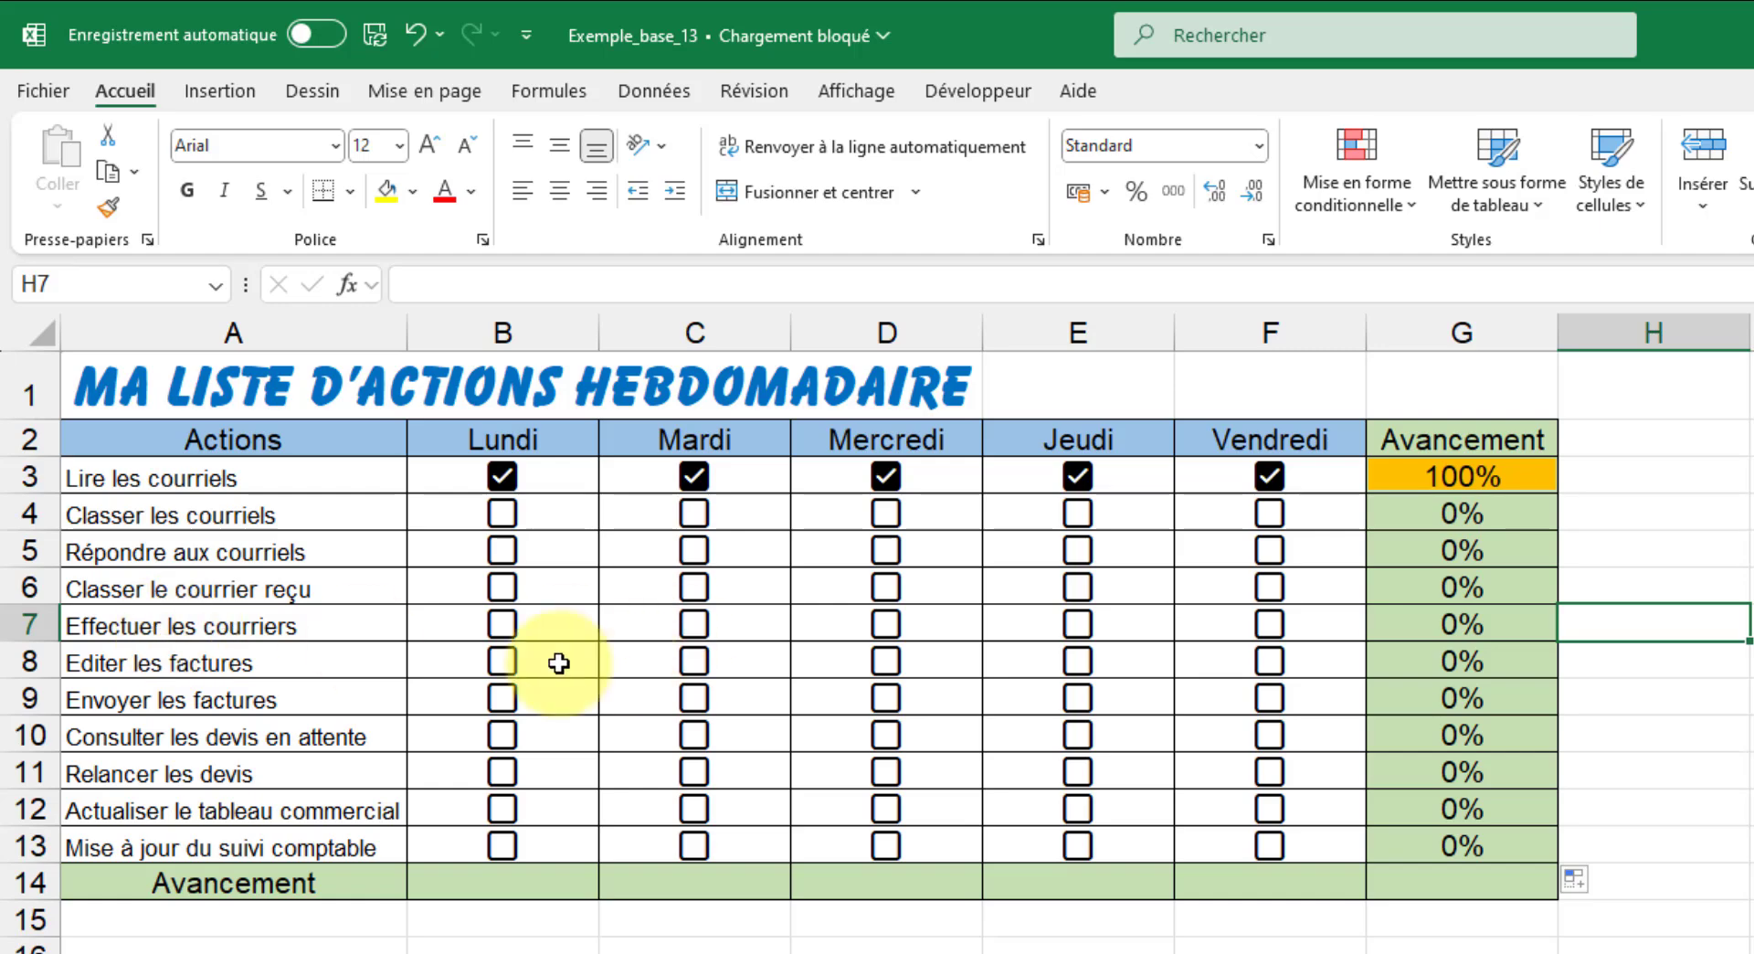
Check Lundi, Mercredi and Jeudi for "Effectuer les courriers", and Lundi, Mercredi, Jeudi and Vendredi for "Relancer les devis".
{"action": "left_click", "coordinate": [505, 626]}
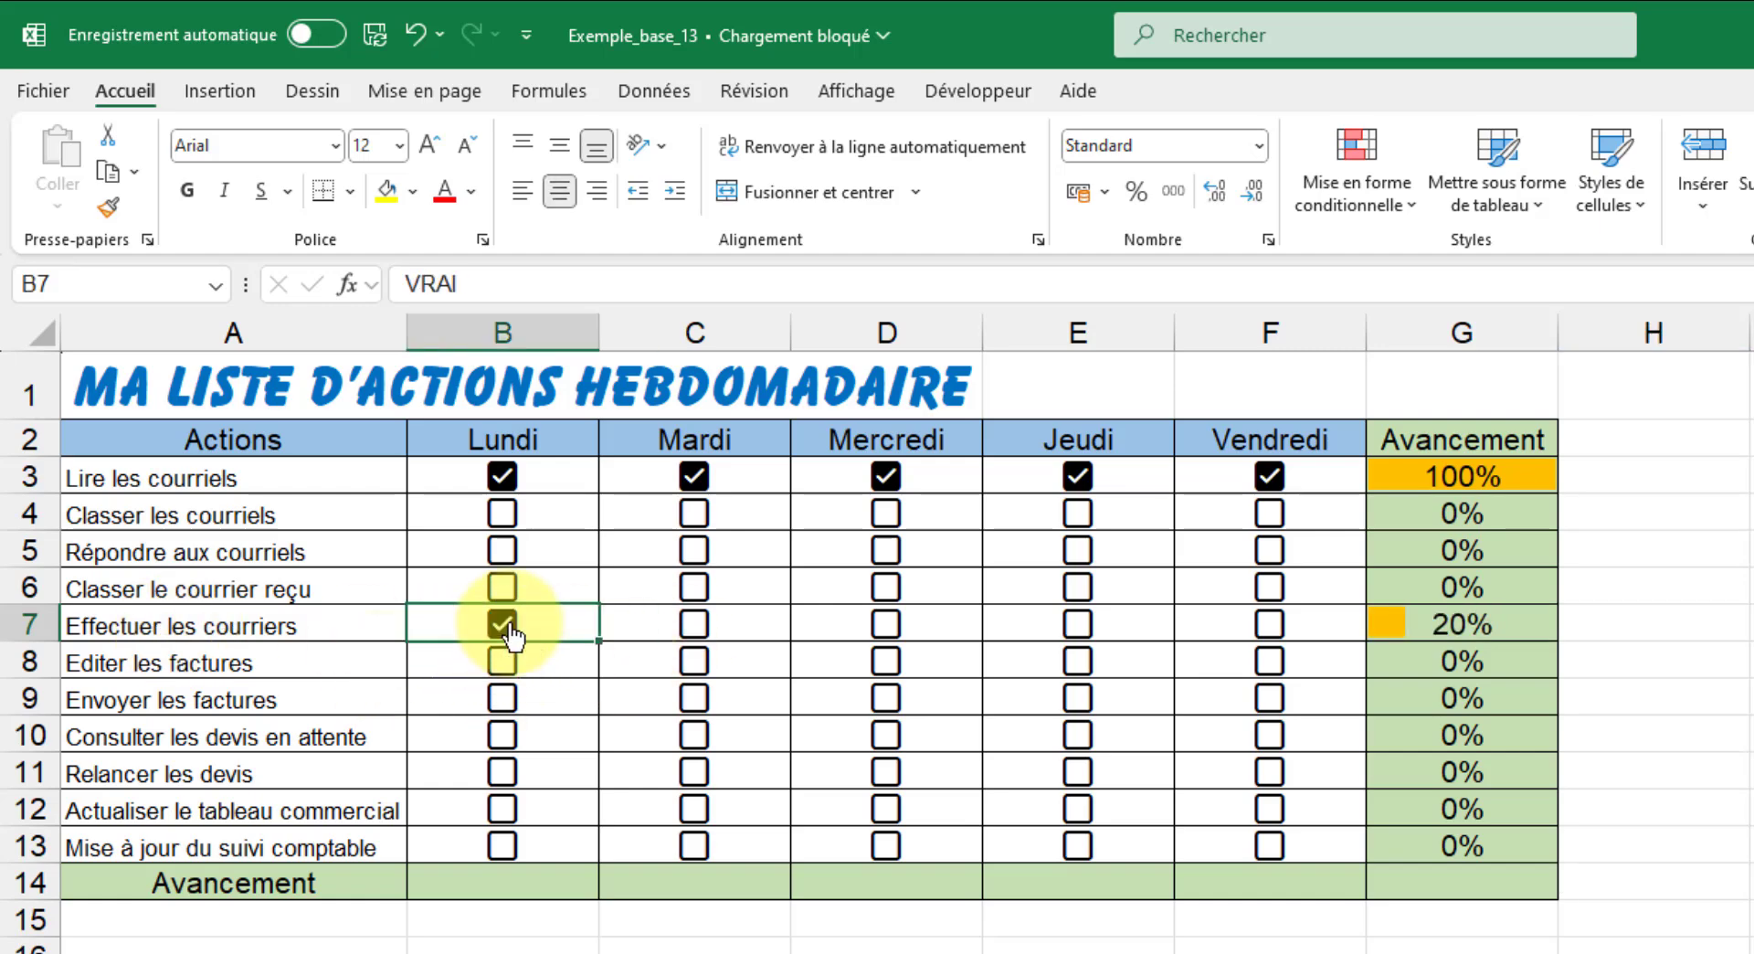
{"action": "left_click", "coordinate": [886, 626]}
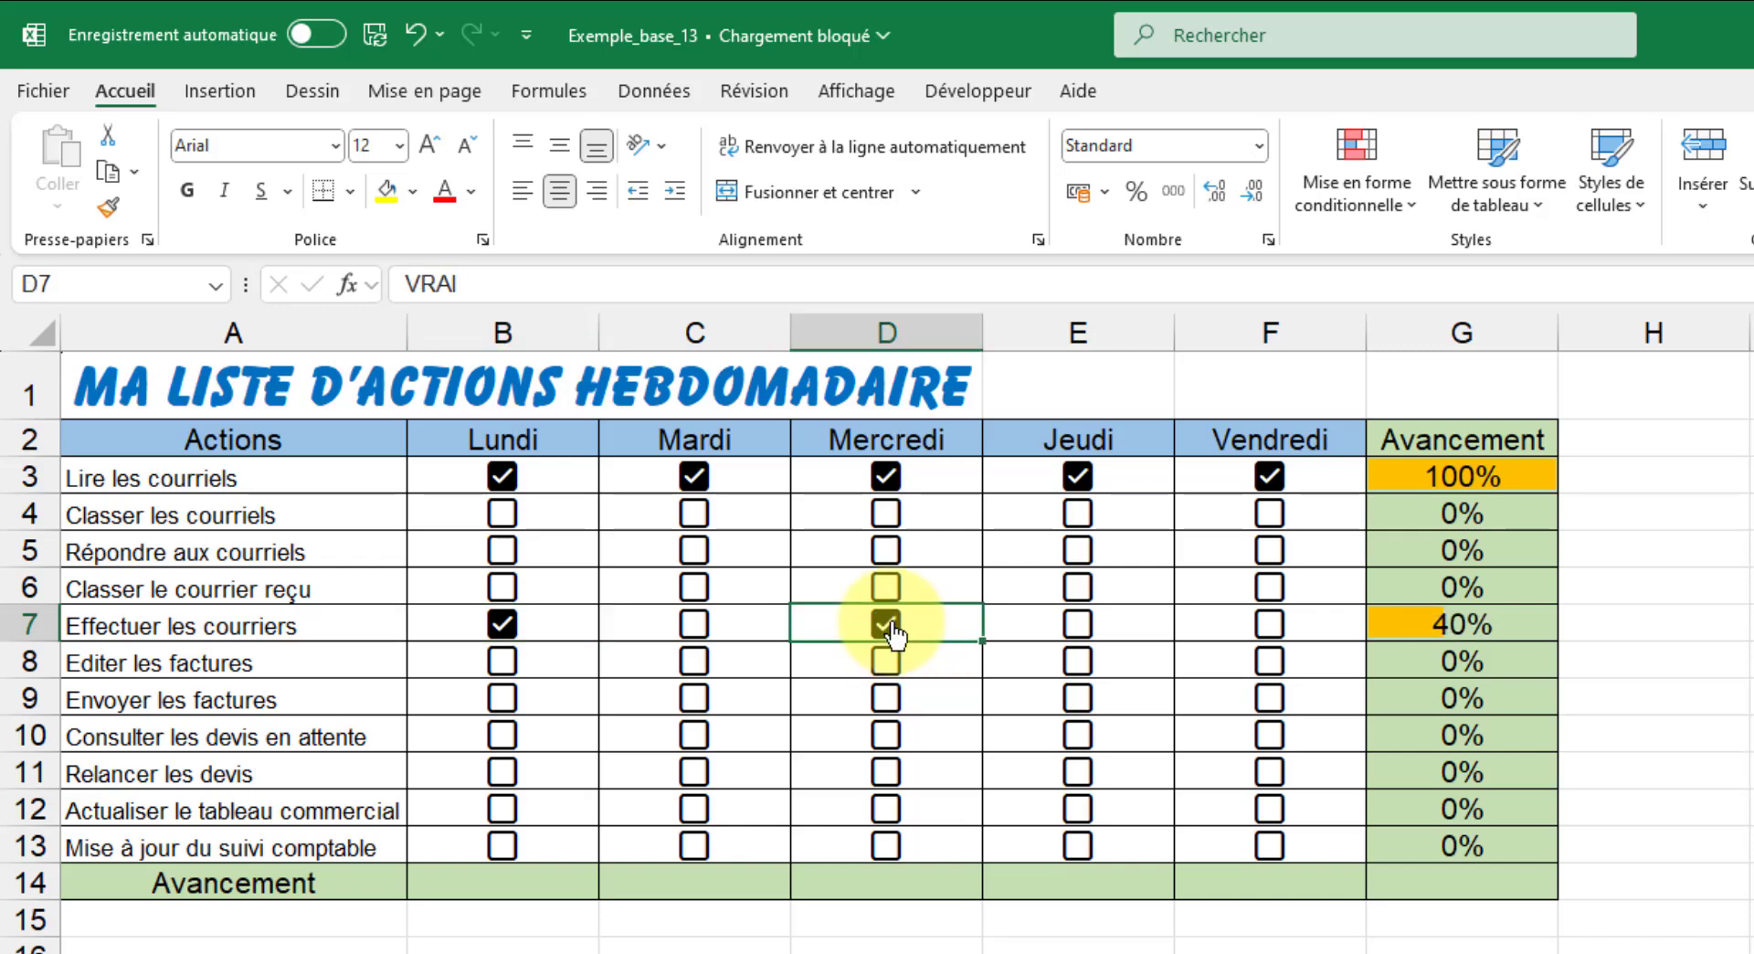
{"action": "left_click", "coordinate": [1078, 628]}
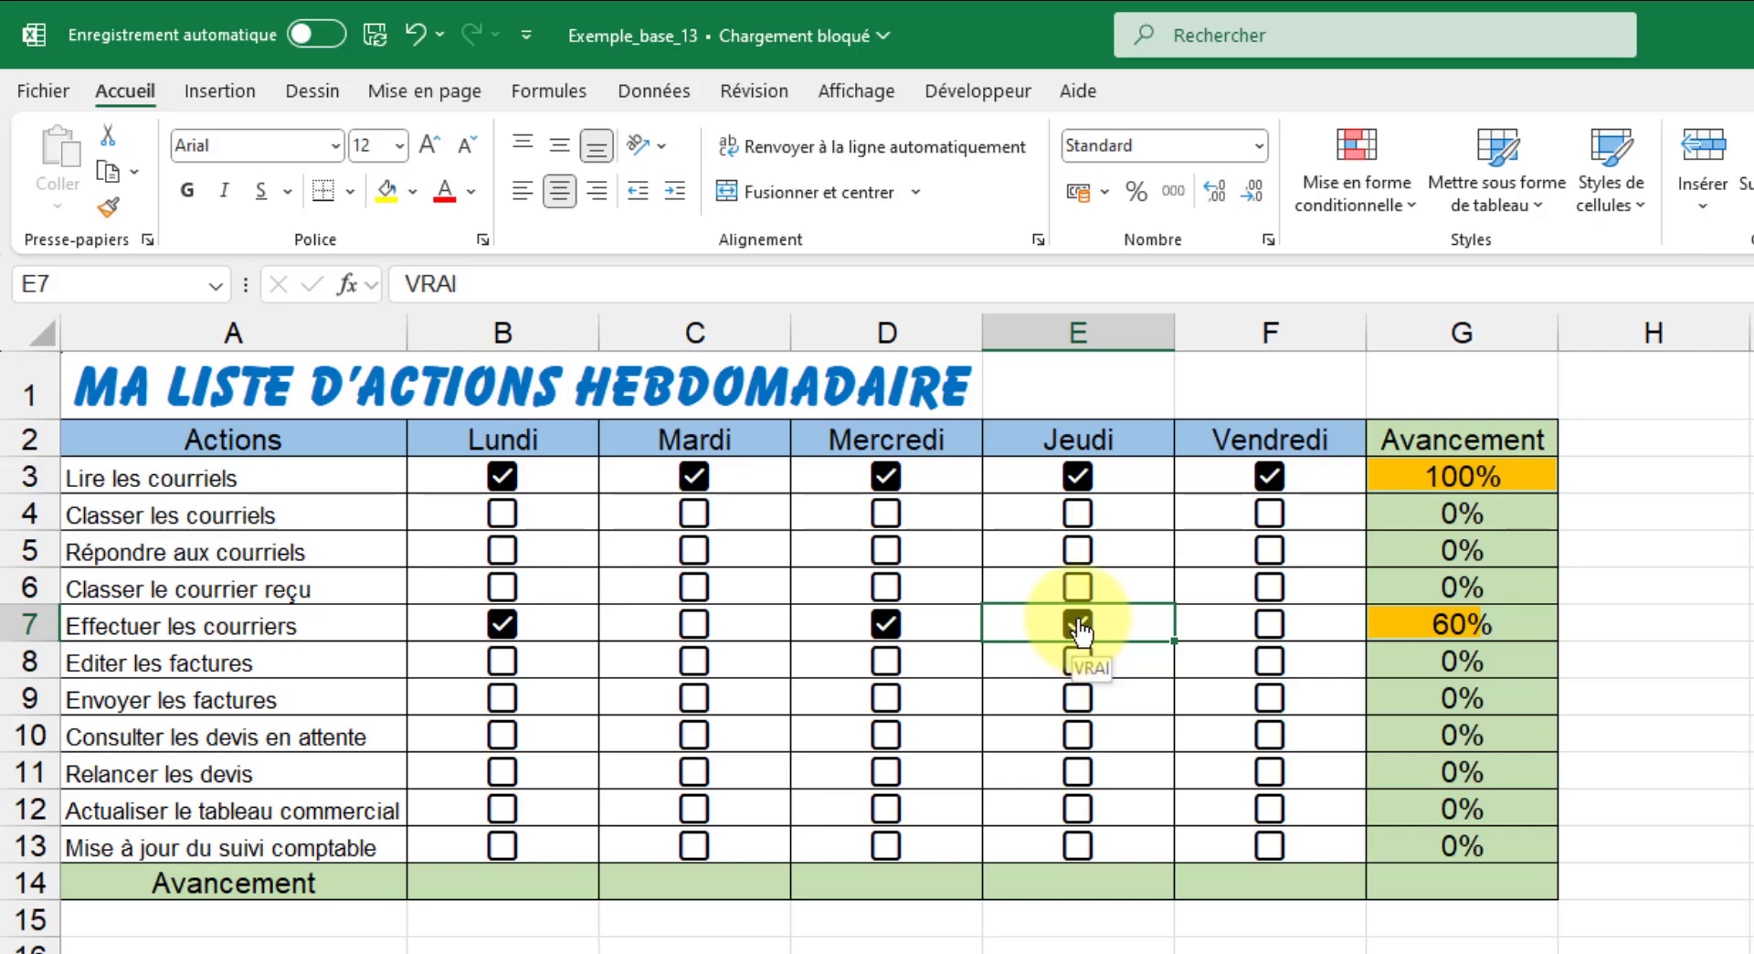
{"action": "left_click", "coordinate": [503, 775]}
{"action": "left_click", "coordinate": [885, 776]}
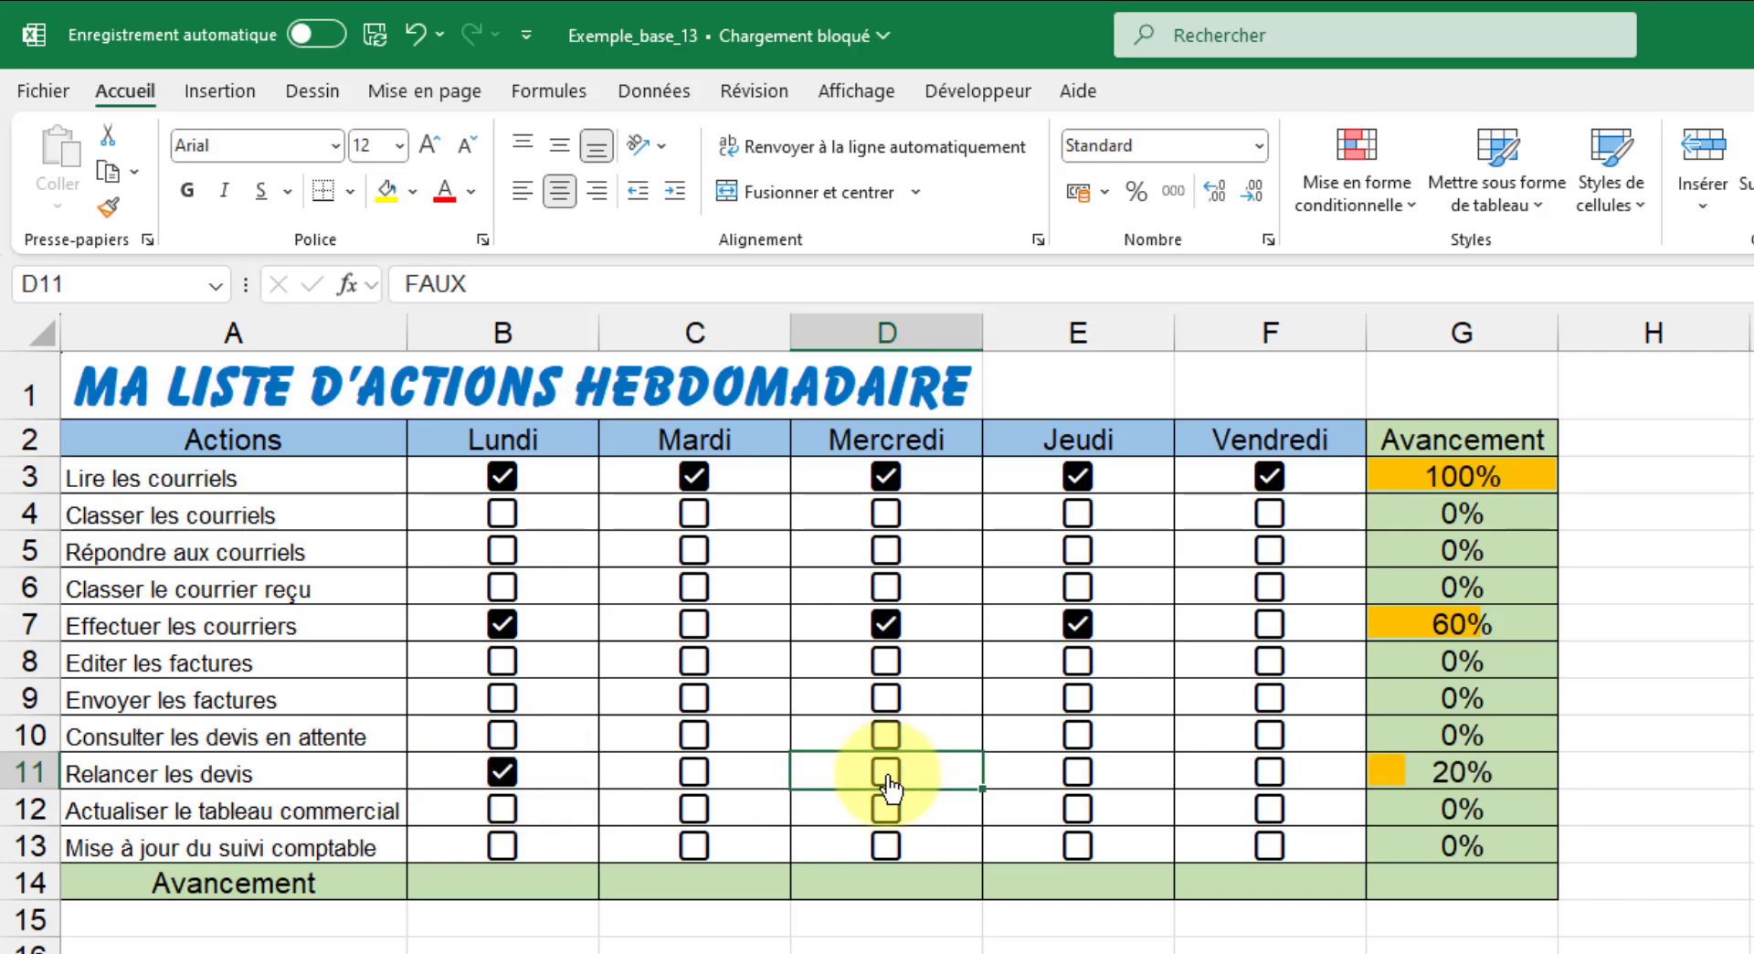
{"action": "left_click", "coordinate": [1080, 774]}
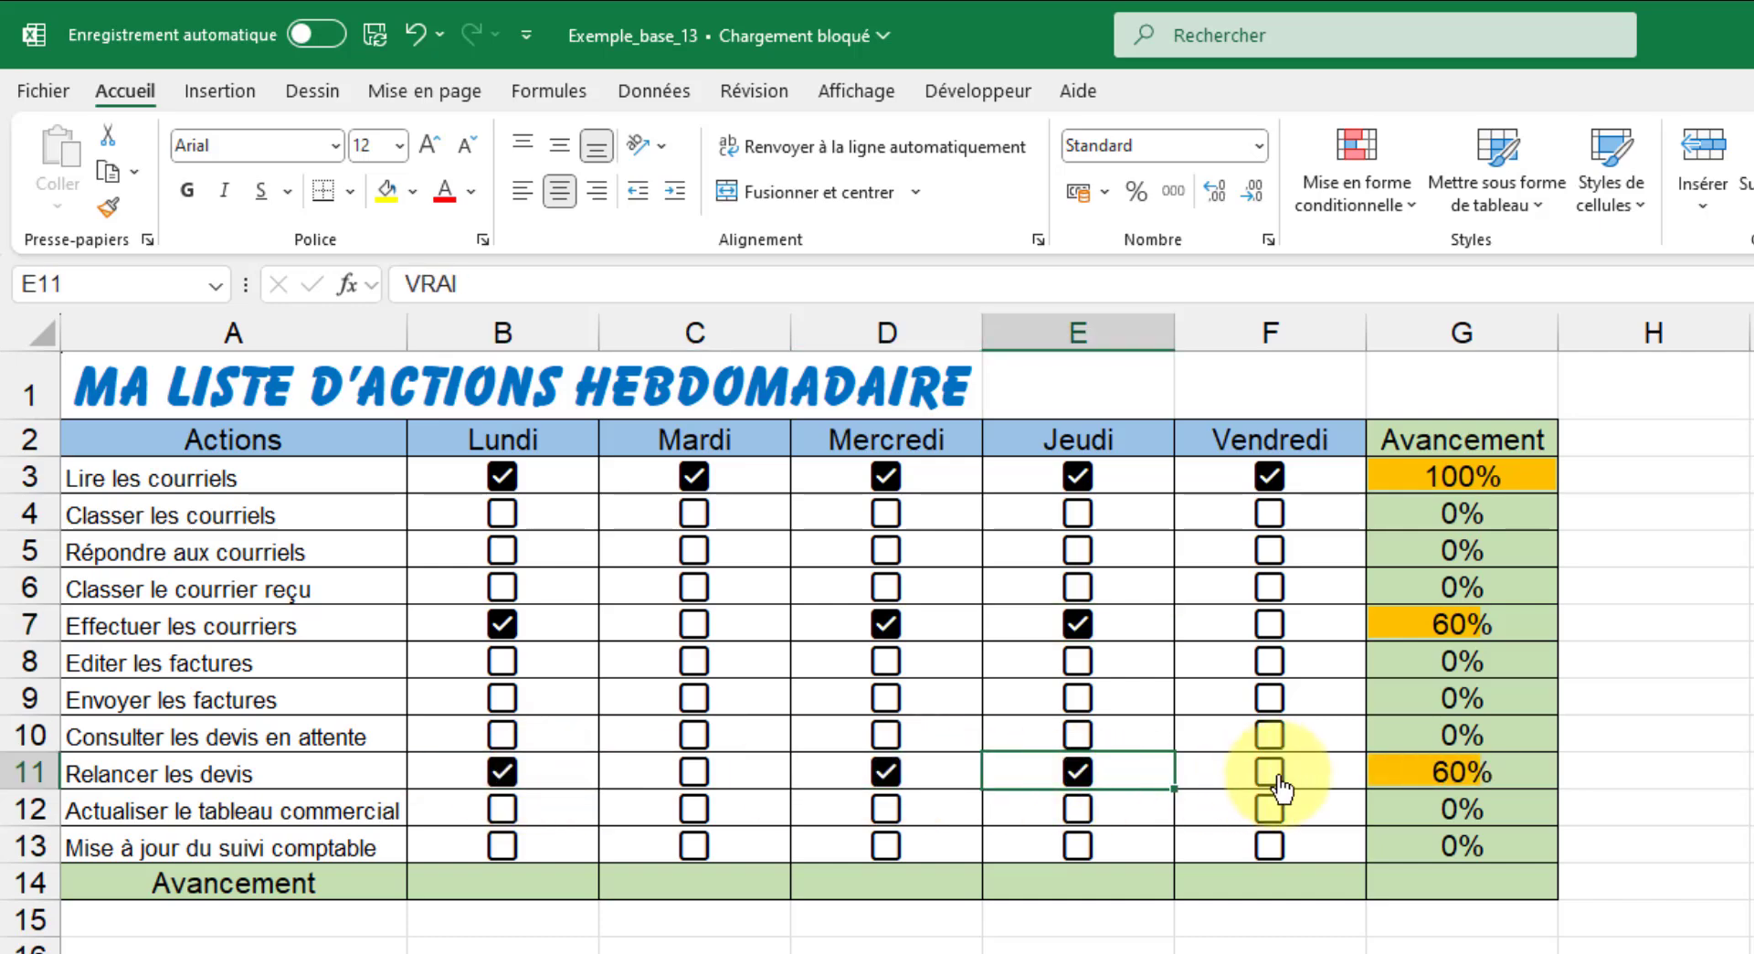
{"action": "left_click", "coordinate": [1269, 775]}
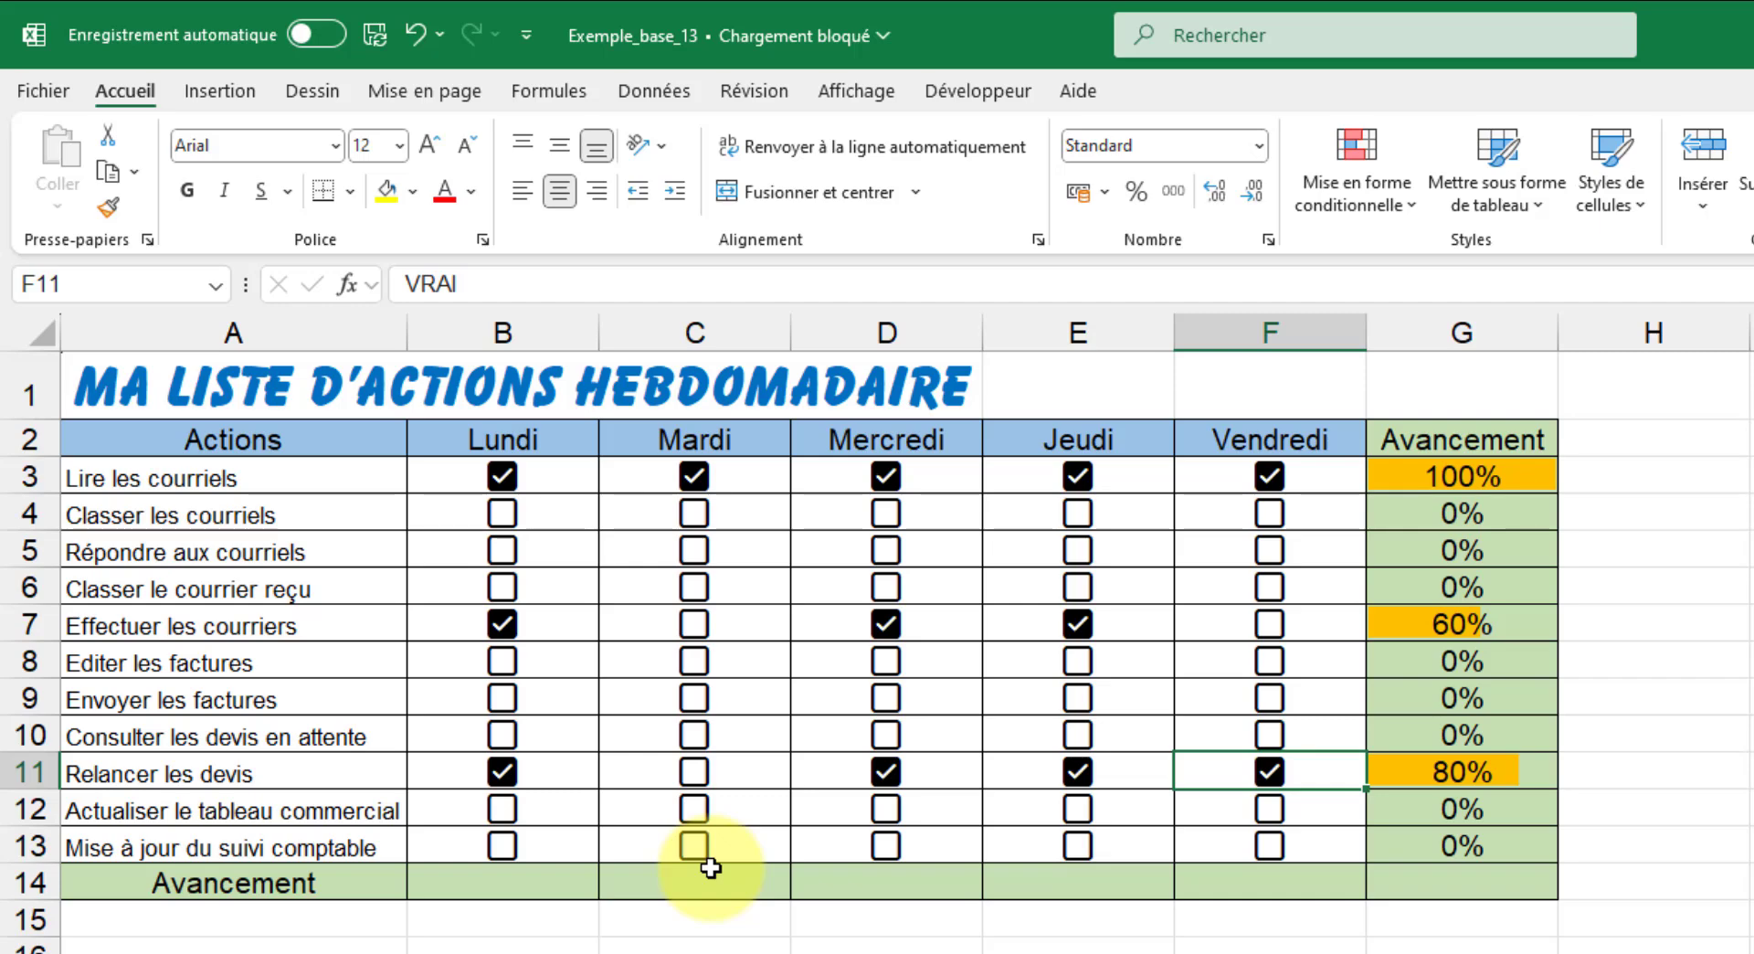